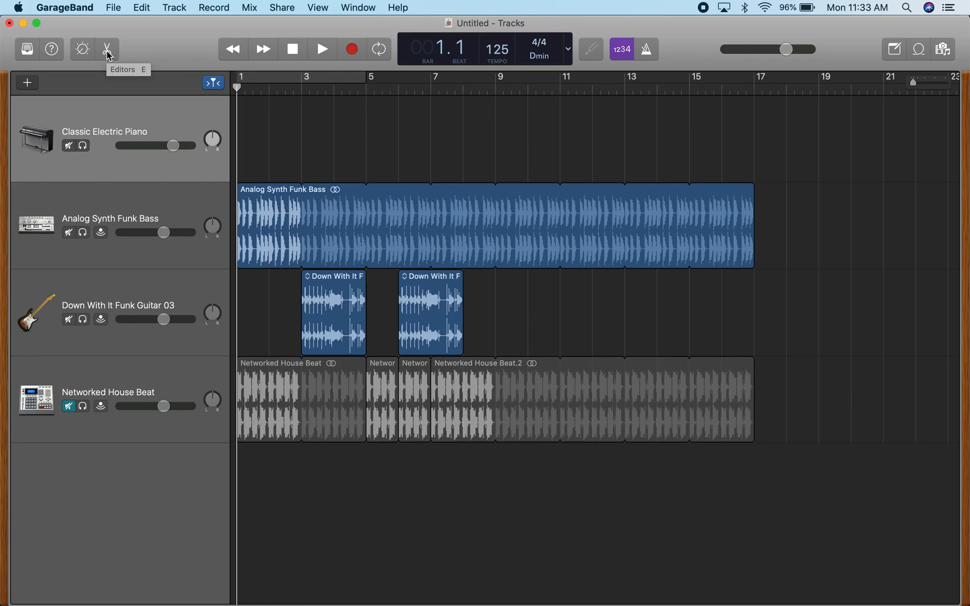
Show and hide the sound Library, and turn the Quick Help tips on and off.
click(31, 54)
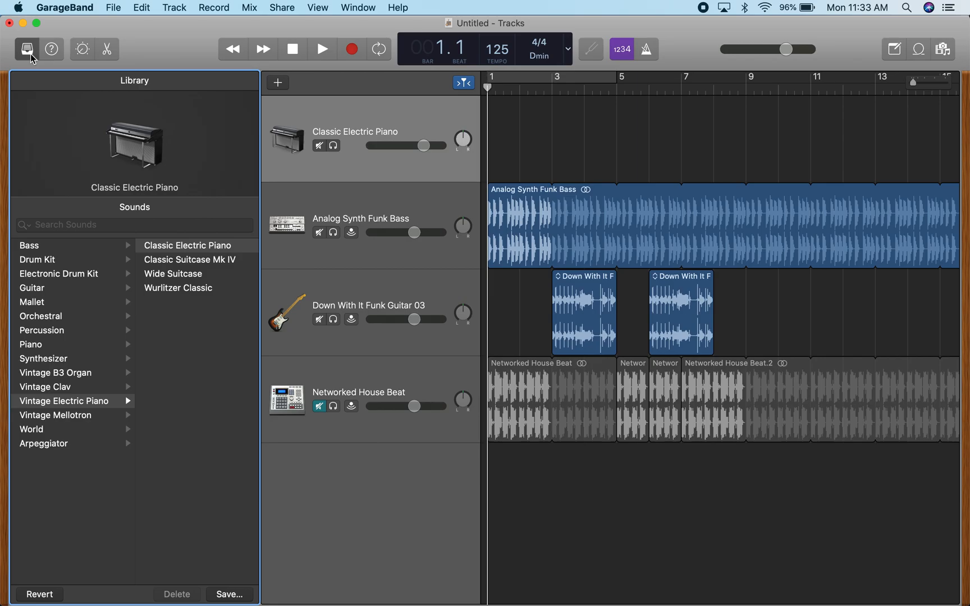
click(31, 53)
click(53, 51)
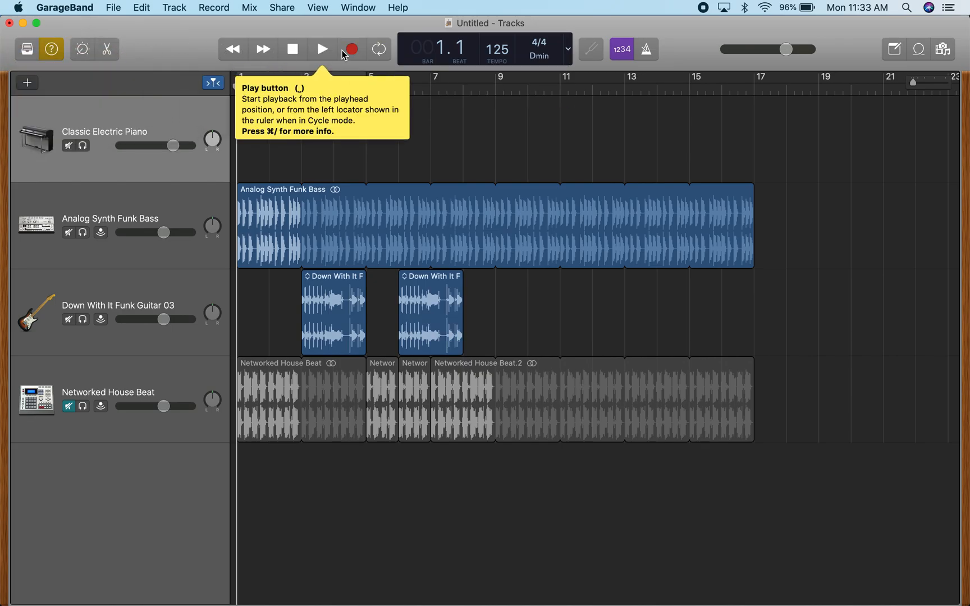
click(53, 52)
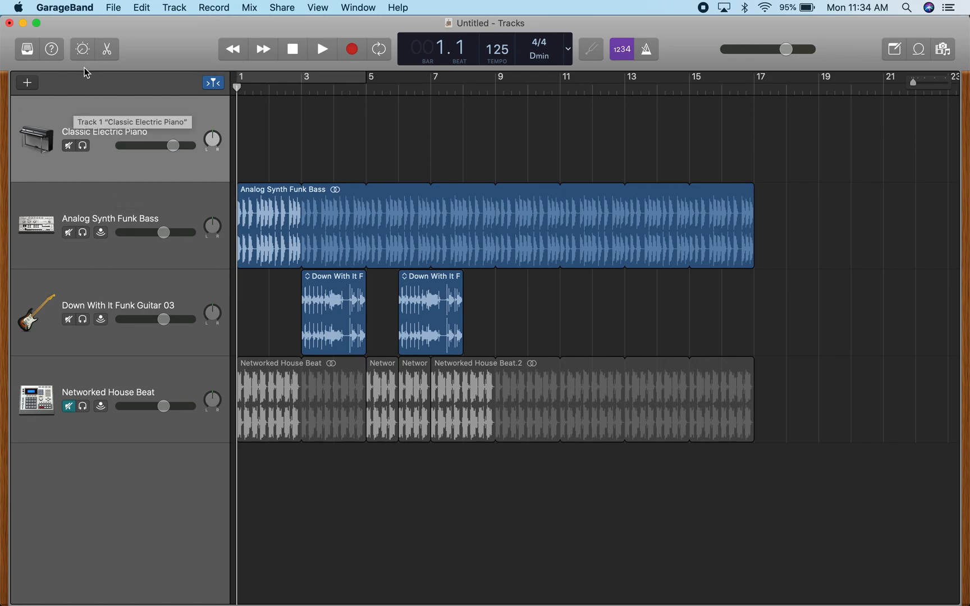
Examine the Smart Controls for the electric piano, Analog Synth Funk Bass and Down With It Funk Guitar 03 tracks, and close them.
click(82, 49)
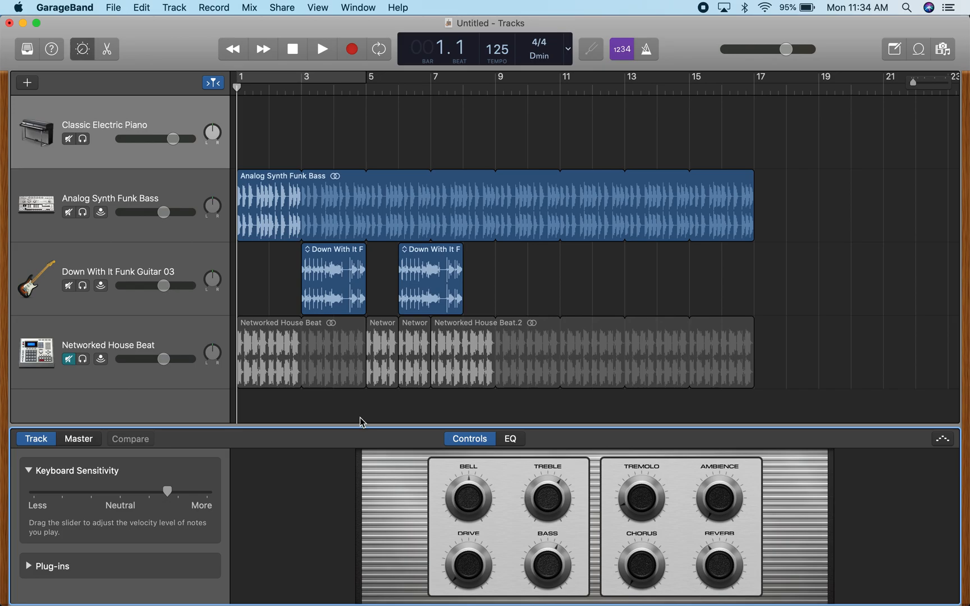
click(146, 188)
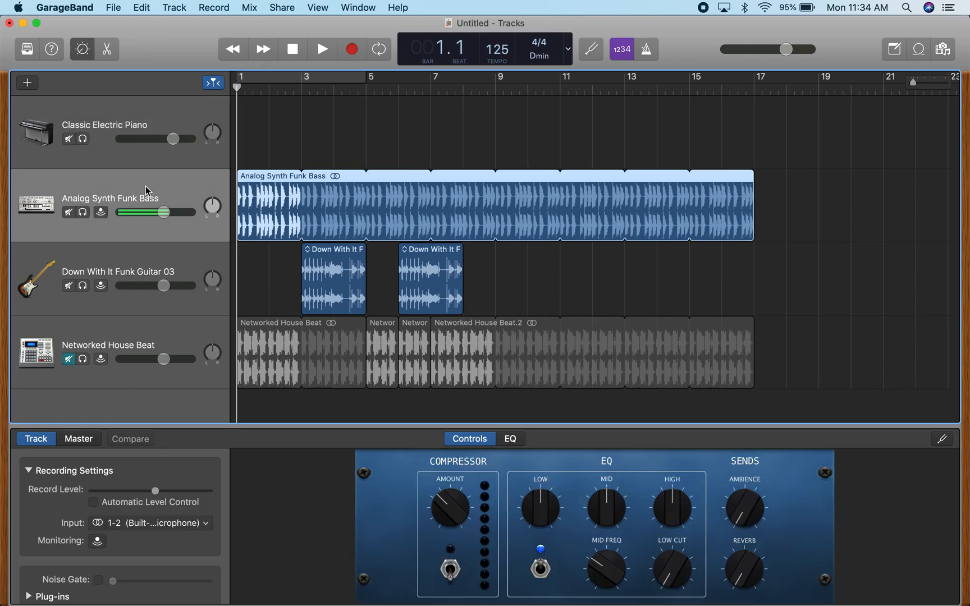
click(132, 252)
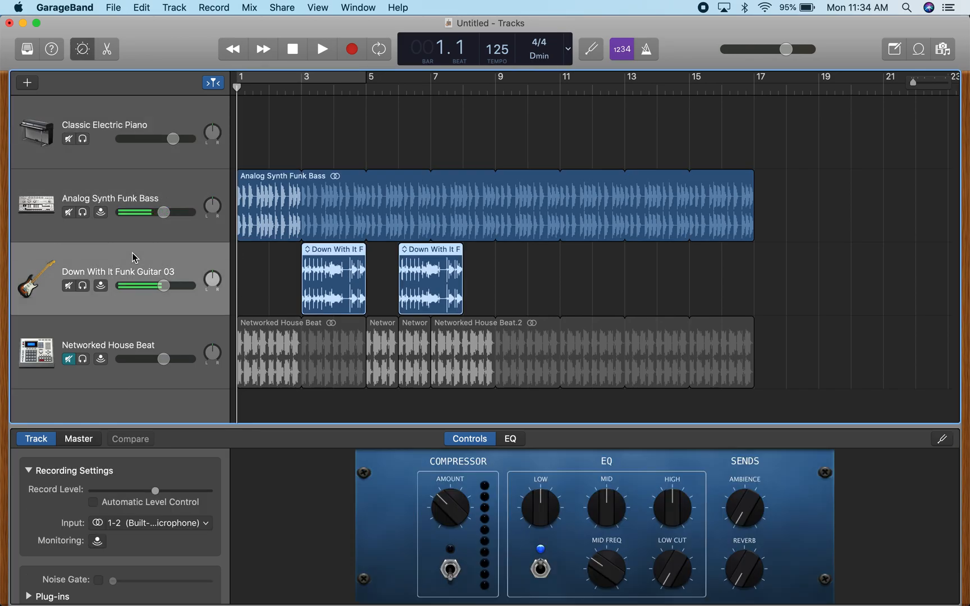
click(82, 50)
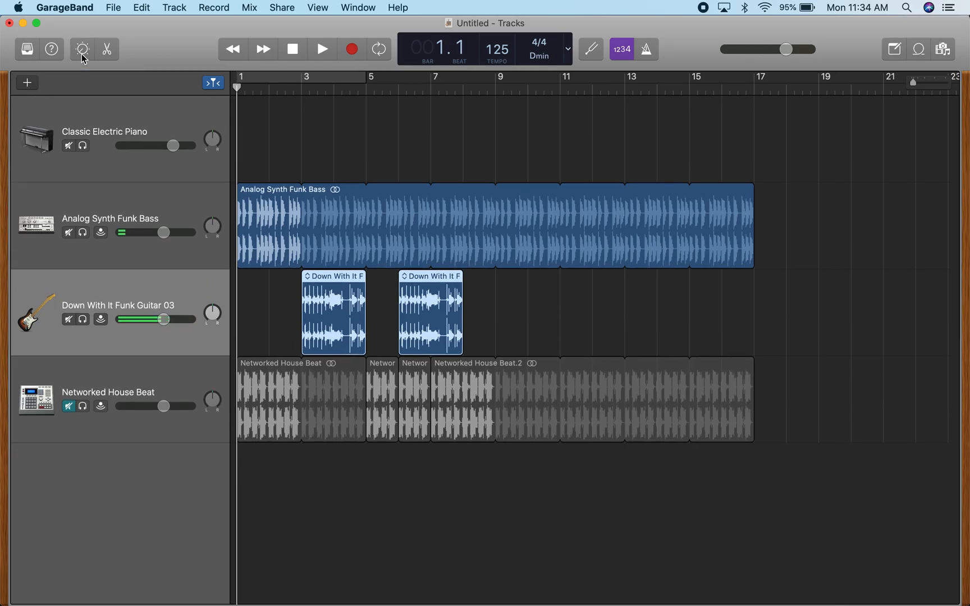
Reopen the Smart Controls and compare the electric piano's knobs with those of the bass and guitar tracks.
click(83, 50)
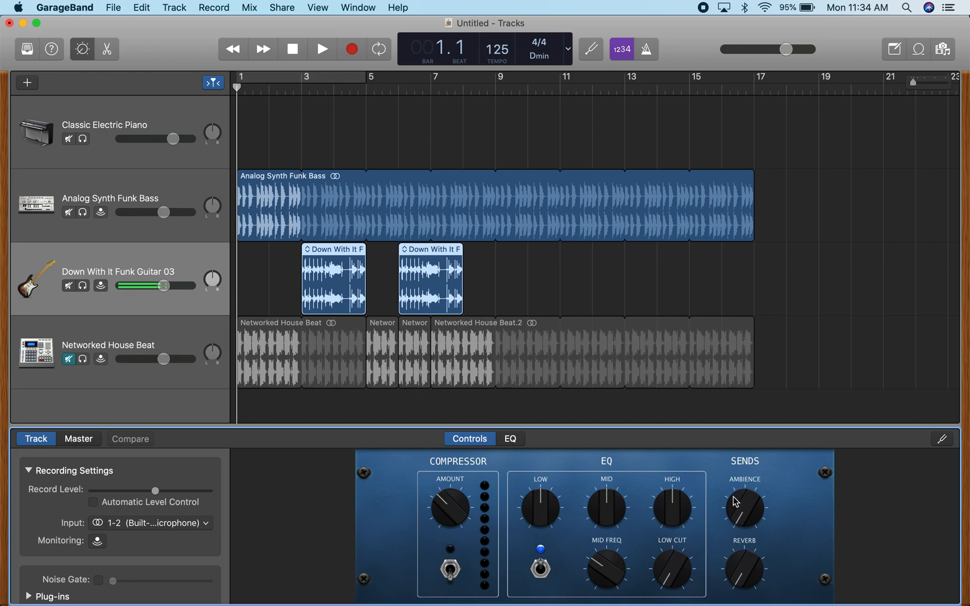
click(109, 116)
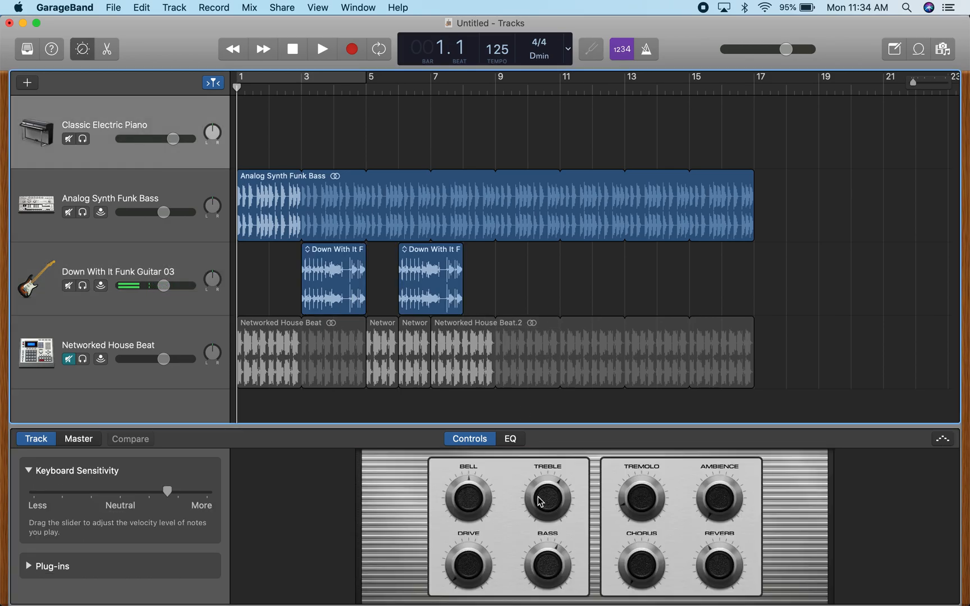
click(110, 254)
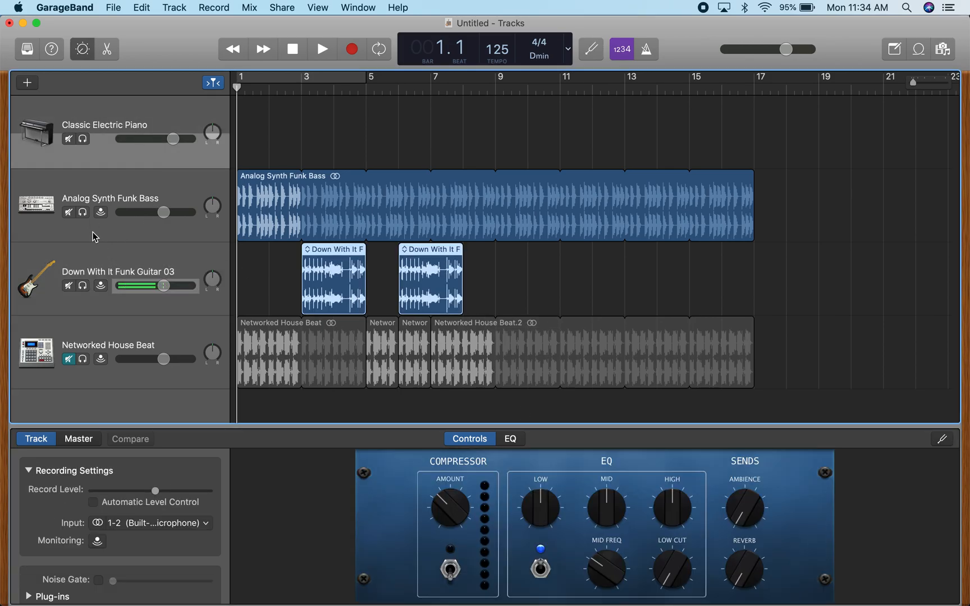
click(111, 191)
click(110, 259)
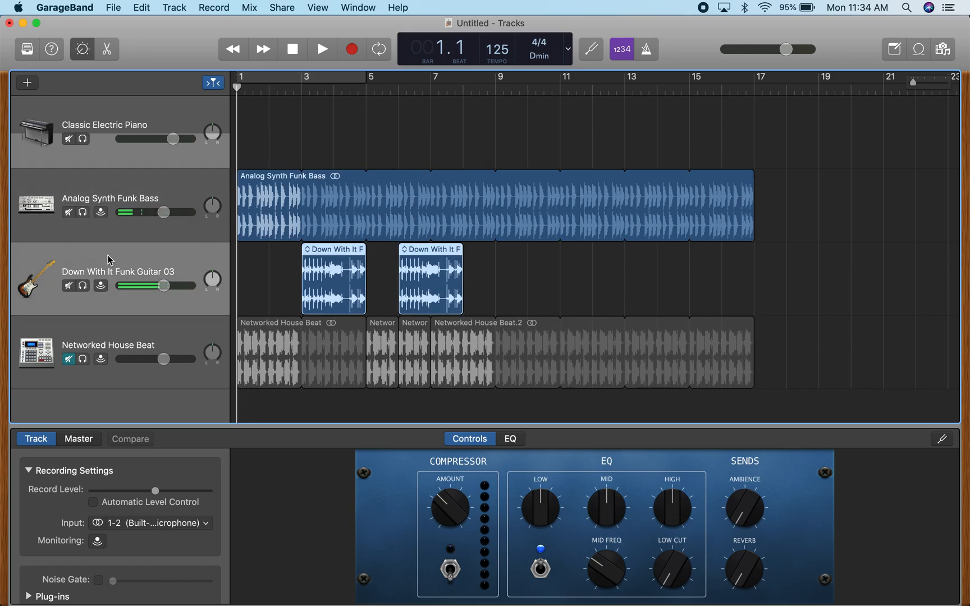
Boost the low band of the guitar track's EQ to +24 dB at about 122 Hz while playing from bar 3.
click(520, 439)
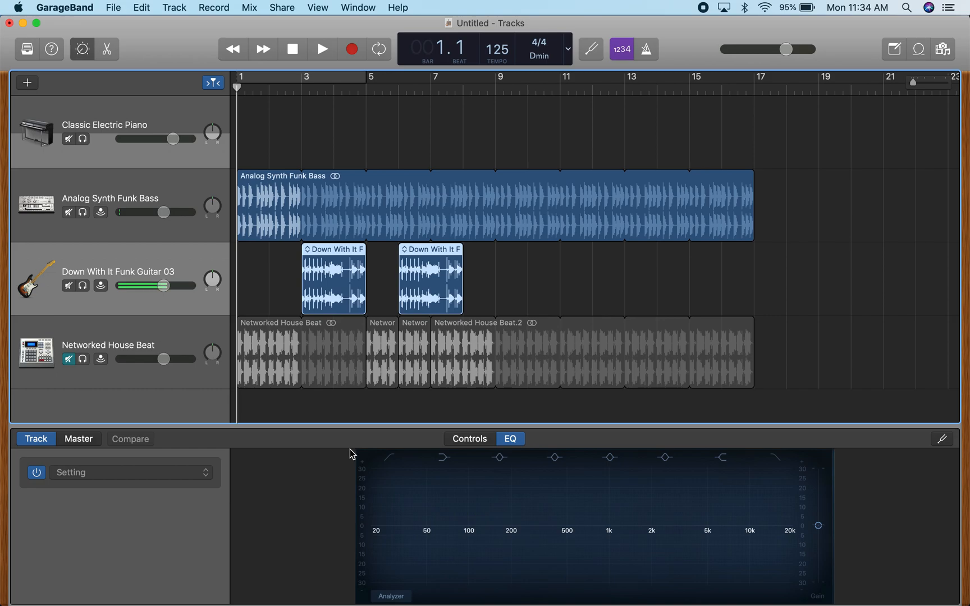
click(301, 87)
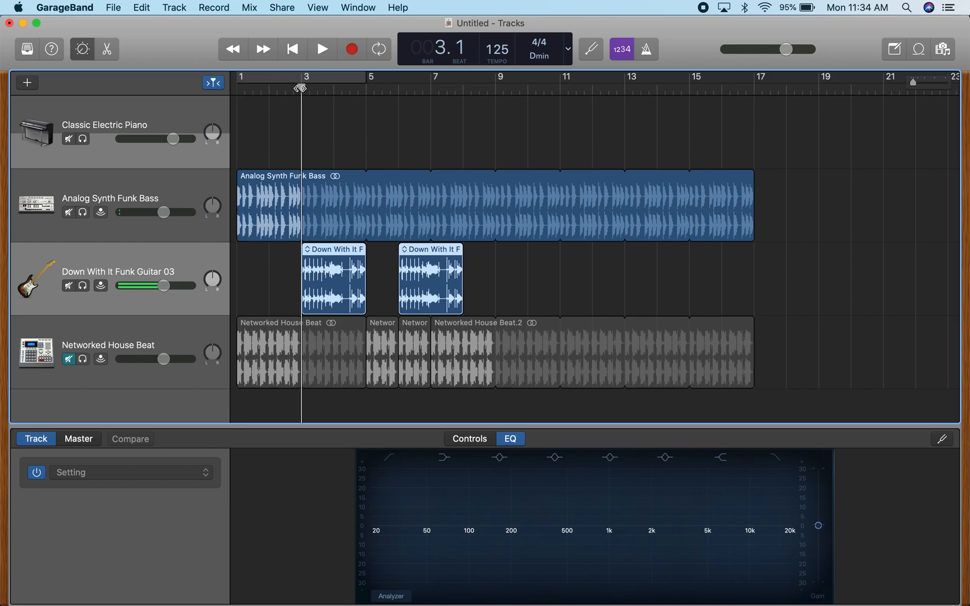
key(space)
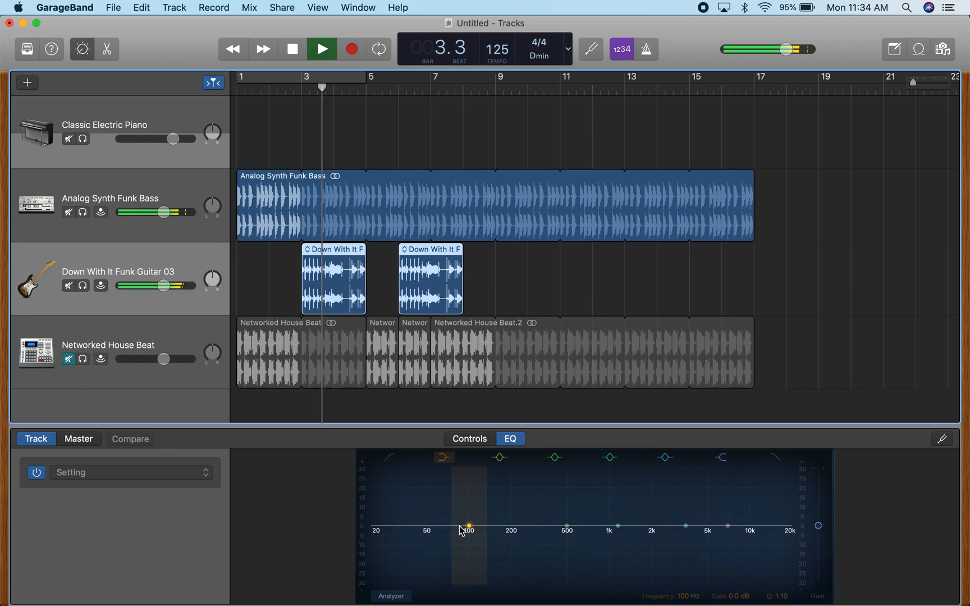
drag(471, 532, 484, 326)
key(space)
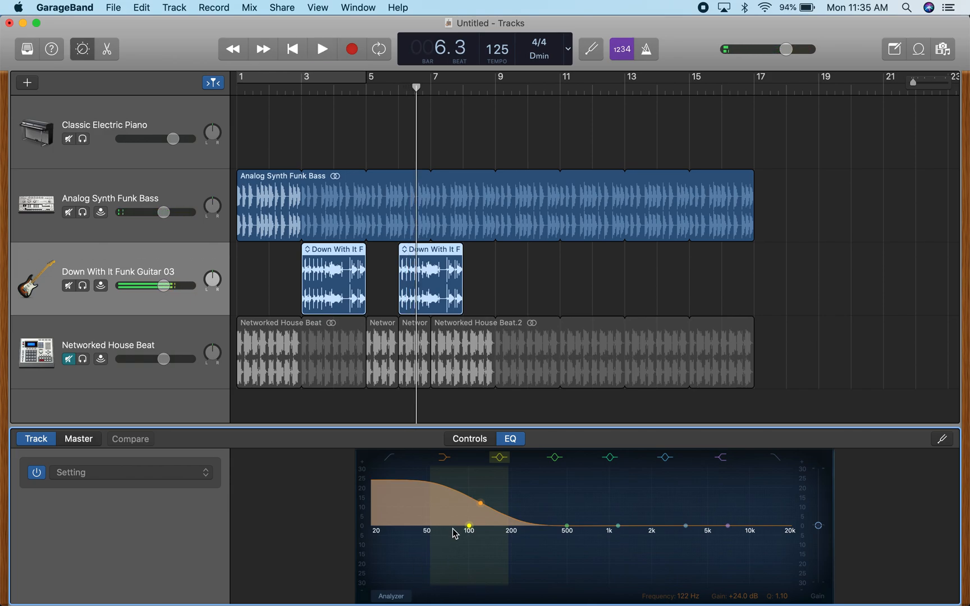
Try a broad EQ cut of about 15 dB up to 20 kHz during playback, and replay from about bar 5.
key(space)
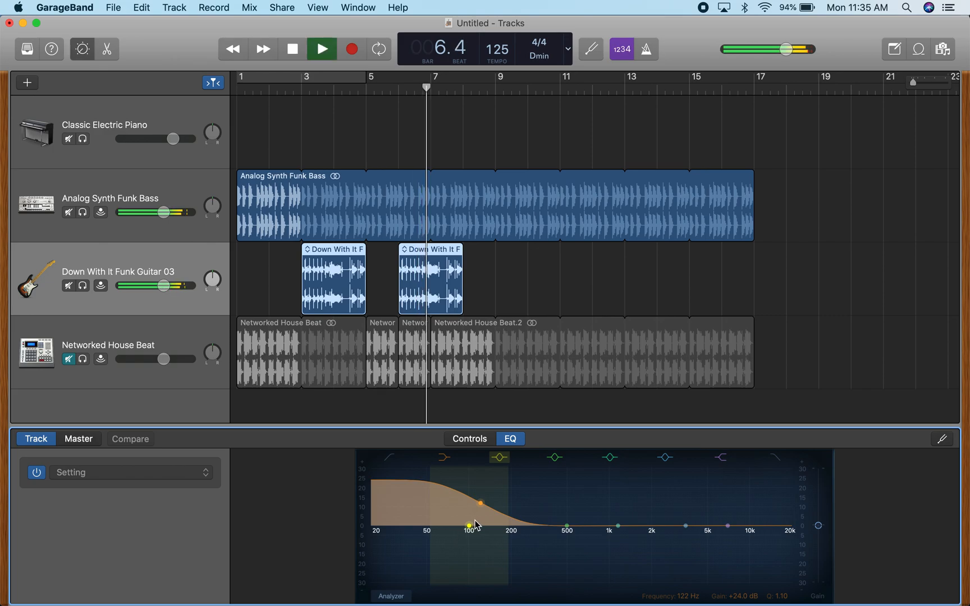
drag(478, 504, 819, 600)
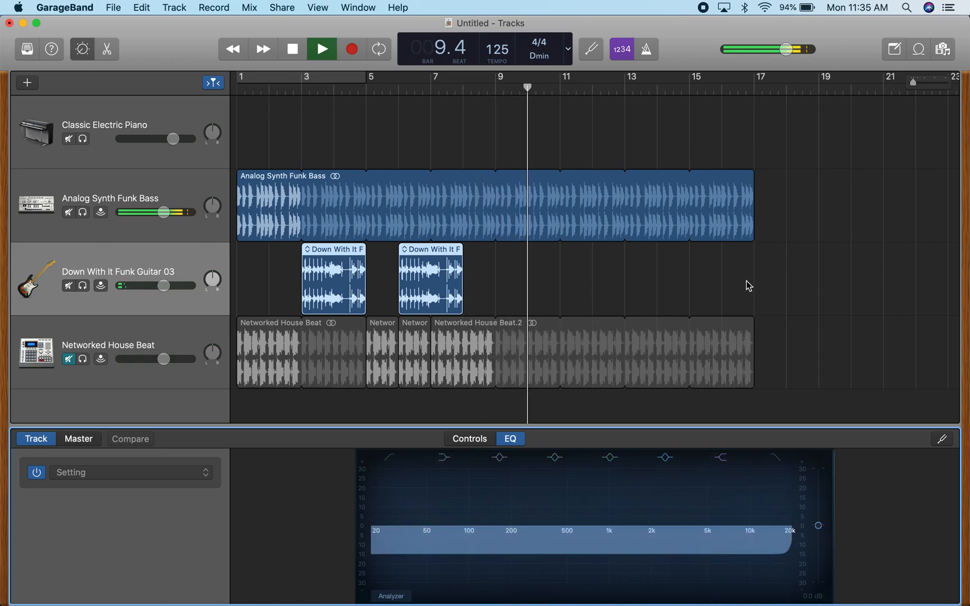
click(374, 93)
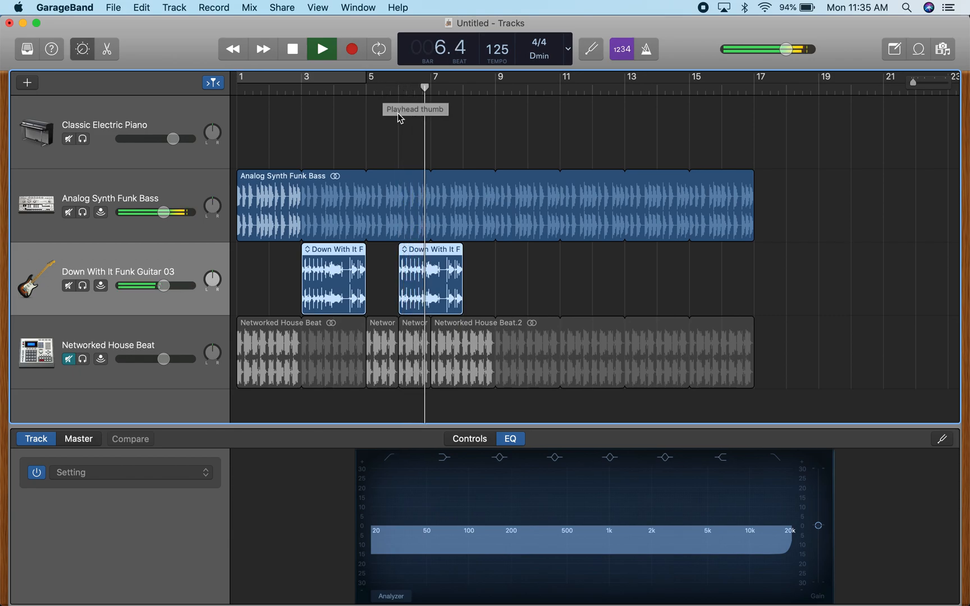
Reshape the guitar's EQ into a broad boost of about 24 dB with a dip near 200 Hz, and listen from bar 6.
drag(785, 559, 815, 372)
drag(418, 481, 446, 584)
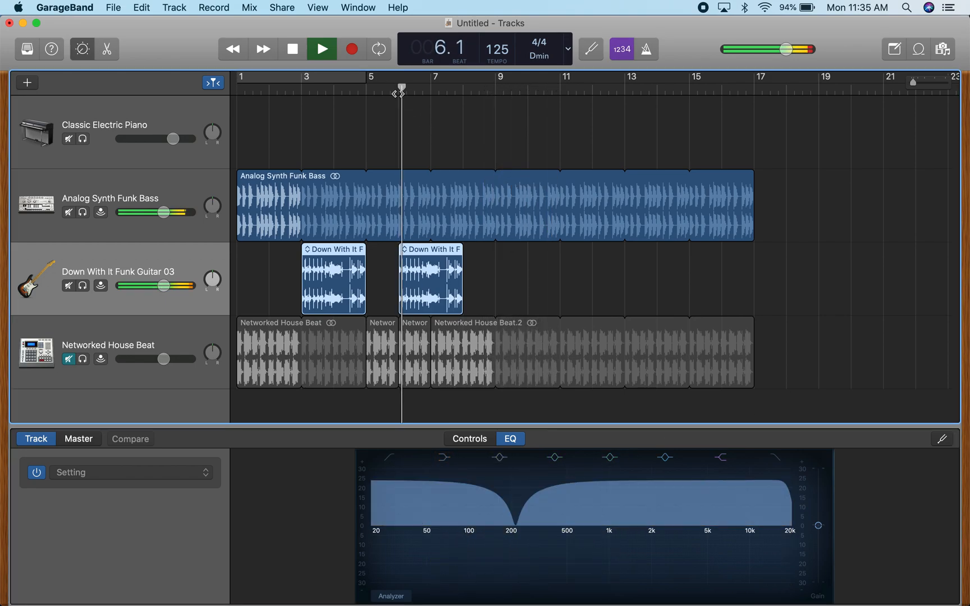
click(400, 93)
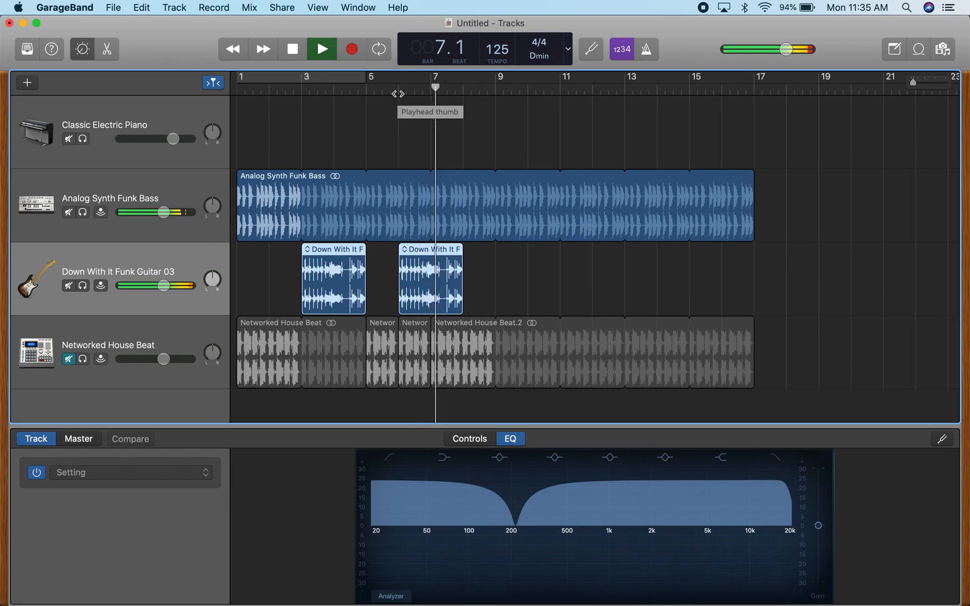
key(space)
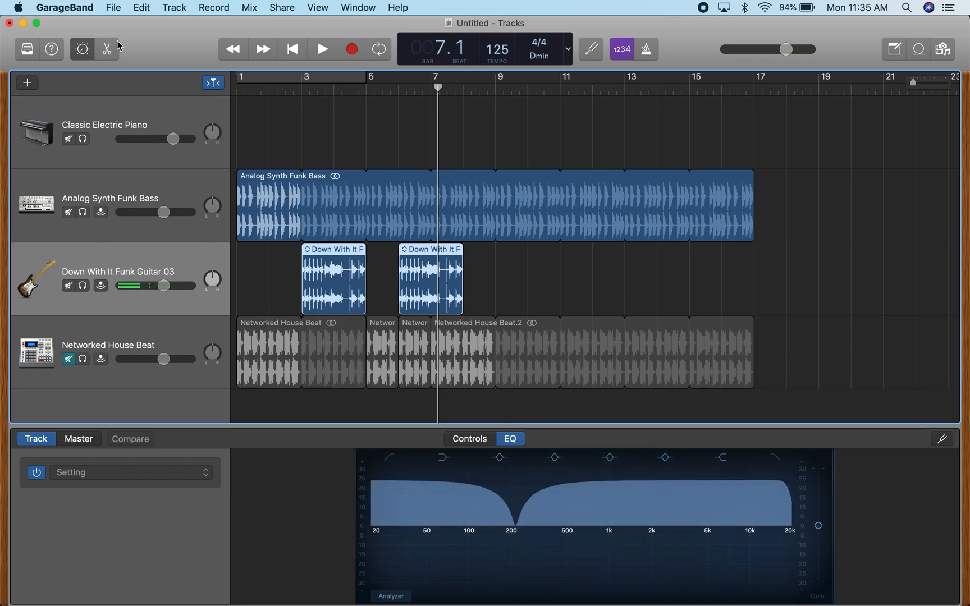
Hide the Smart Controls and unmute the Networked House Beat track.
click(82, 49)
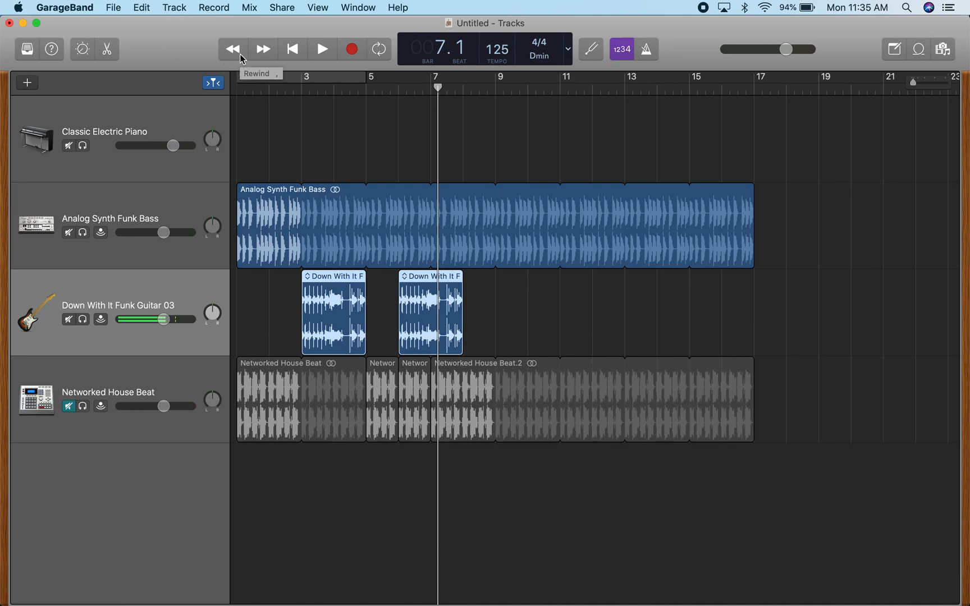
click(67, 408)
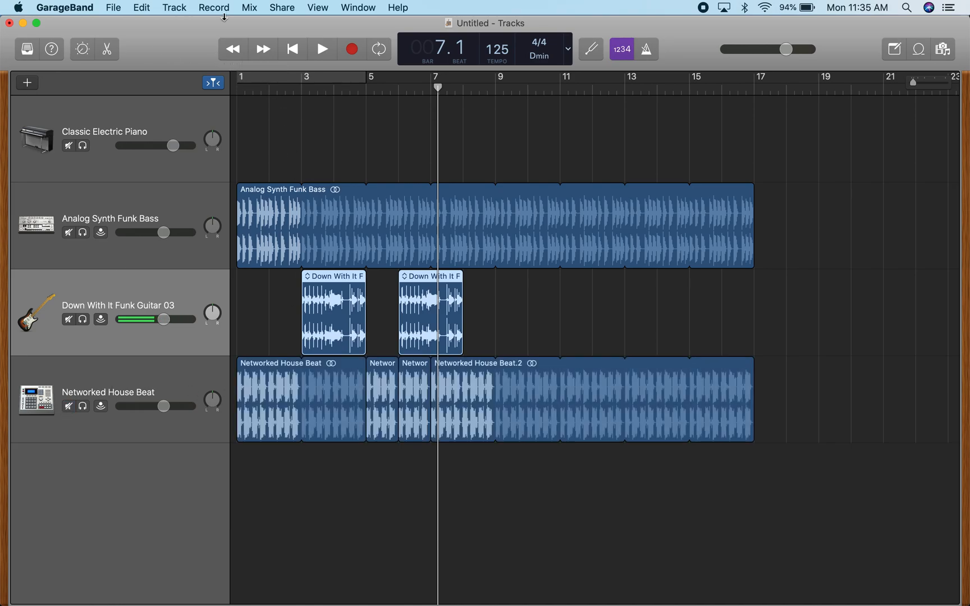
Rewind the playhead bar by bar to the project start, place it in bar 12, and return it to the beginning.
click(238, 49)
click(238, 50)
click(238, 49)
click(238, 49)
click(238, 49)
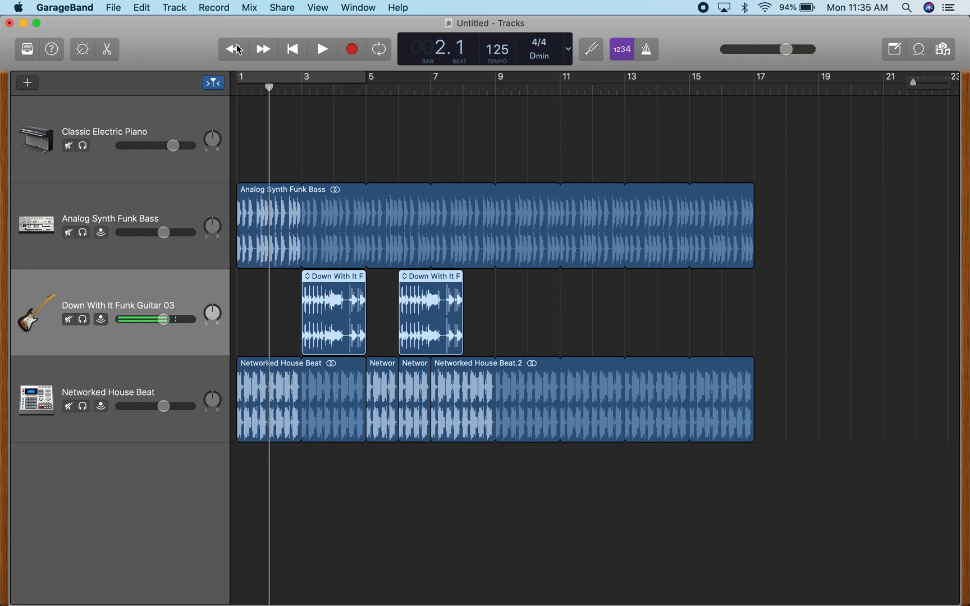
click(289, 49)
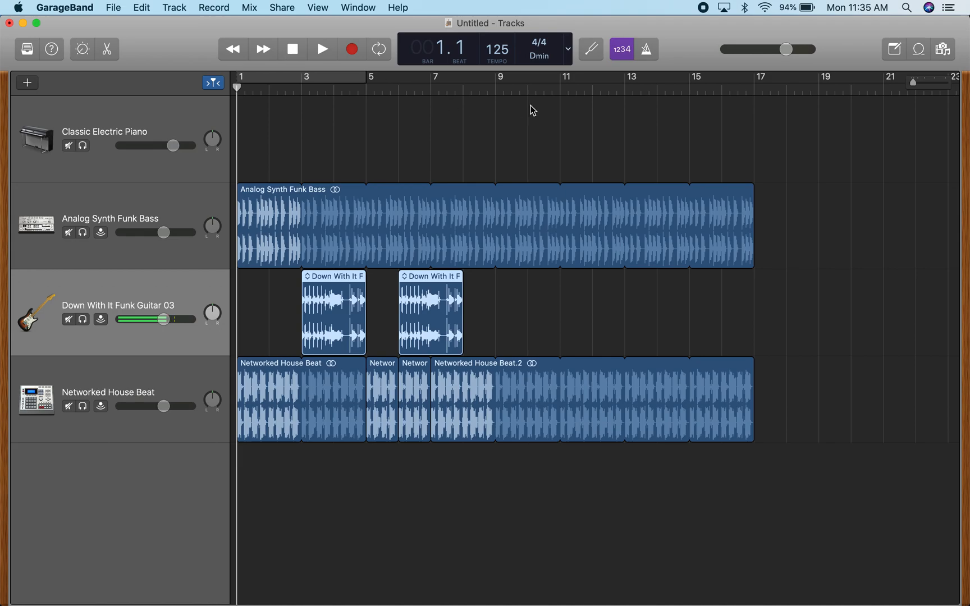
click(609, 89)
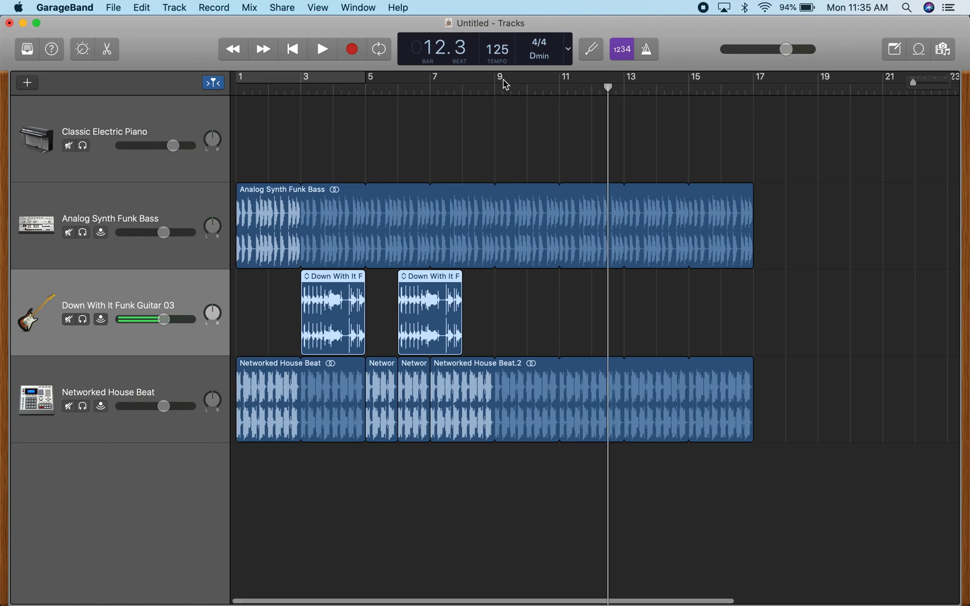
click(301, 52)
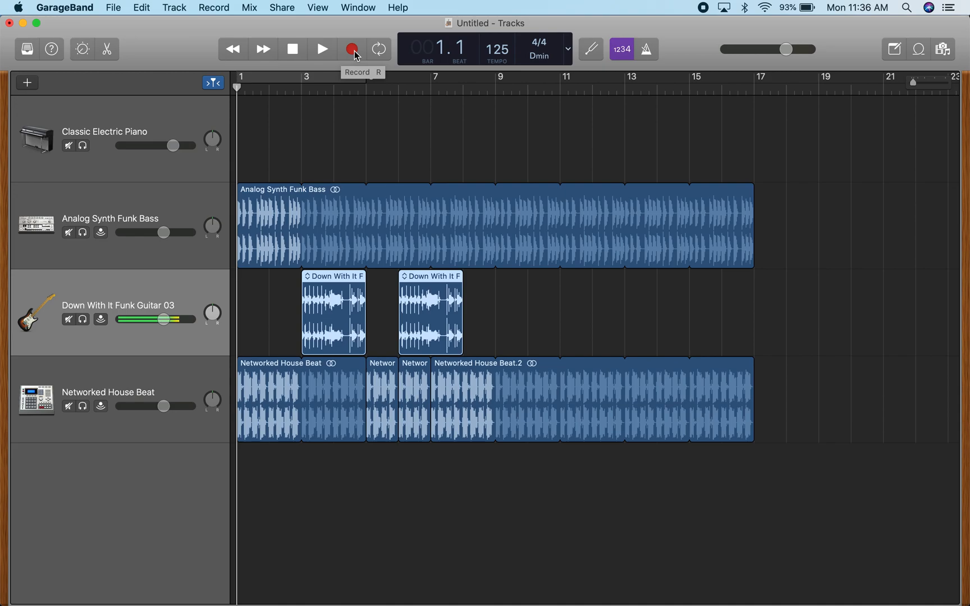
Open Musical Typing for the Classic Electric Piano track and move its window lower, clear of the piano and bass tracks.
click(147, 119)
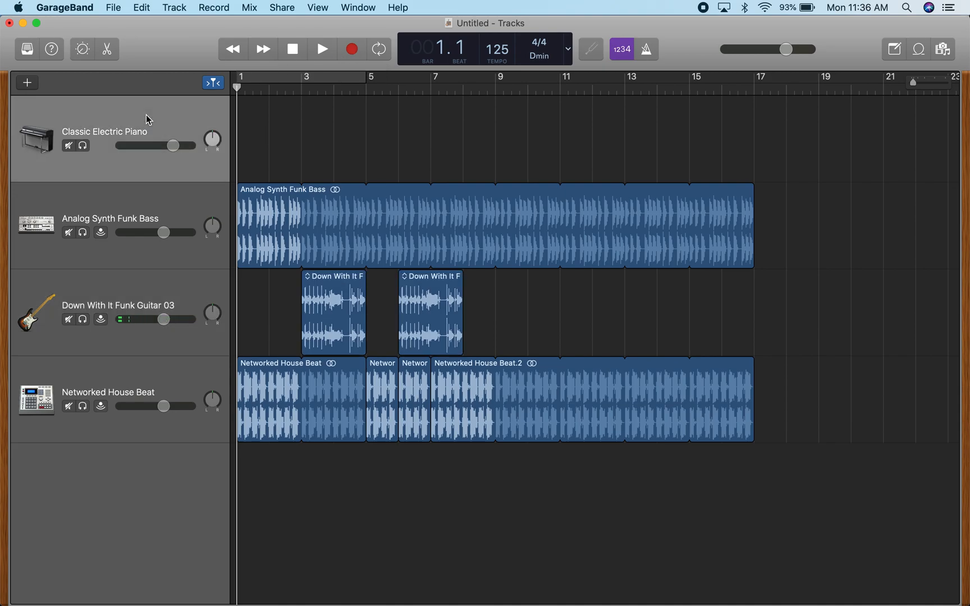
key(super+k)
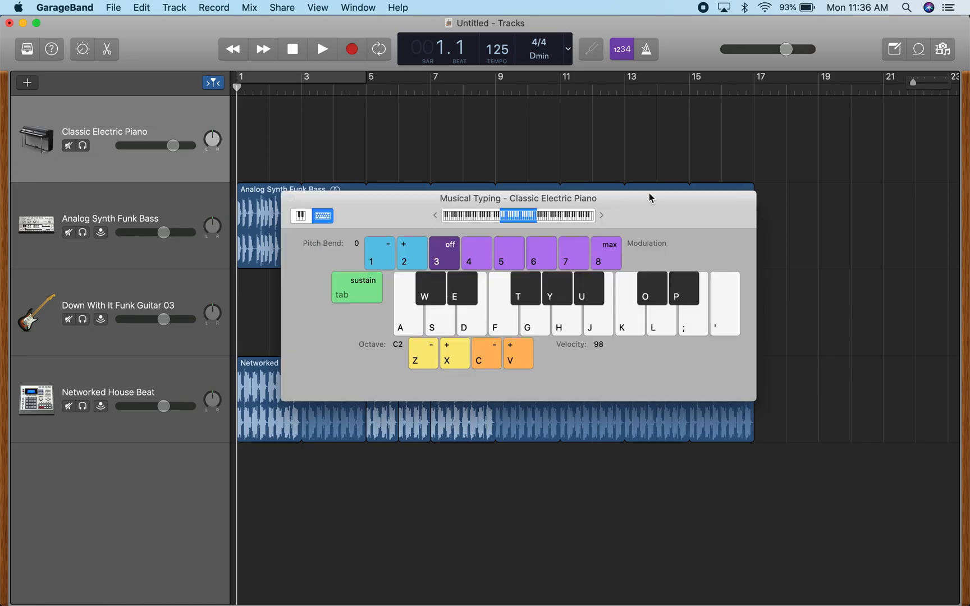
drag(643, 192, 596, 279)
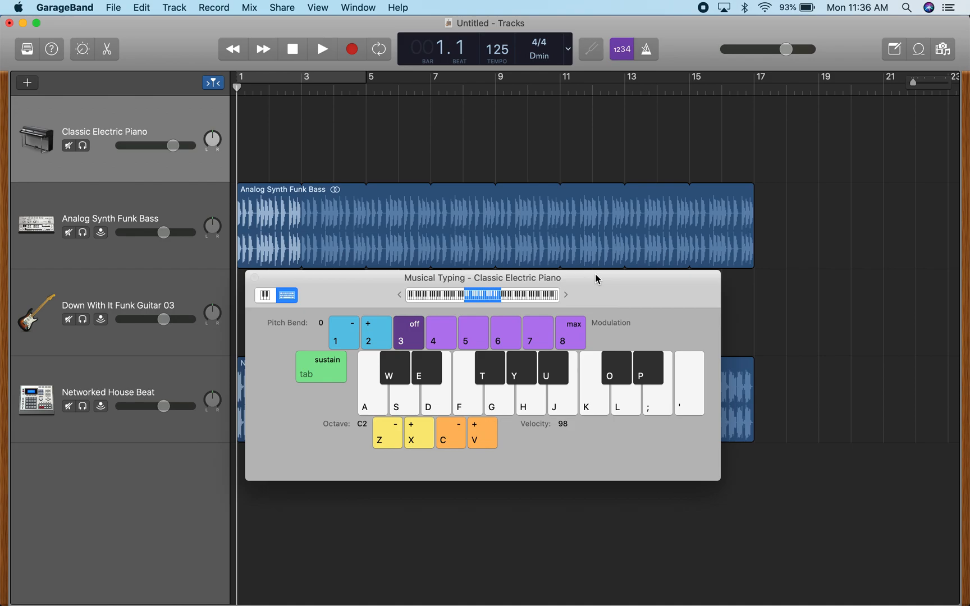
Test the electric piano sound by playing the D, F and A notes of a D minor chord.
key(s)
key(f)
key(h)
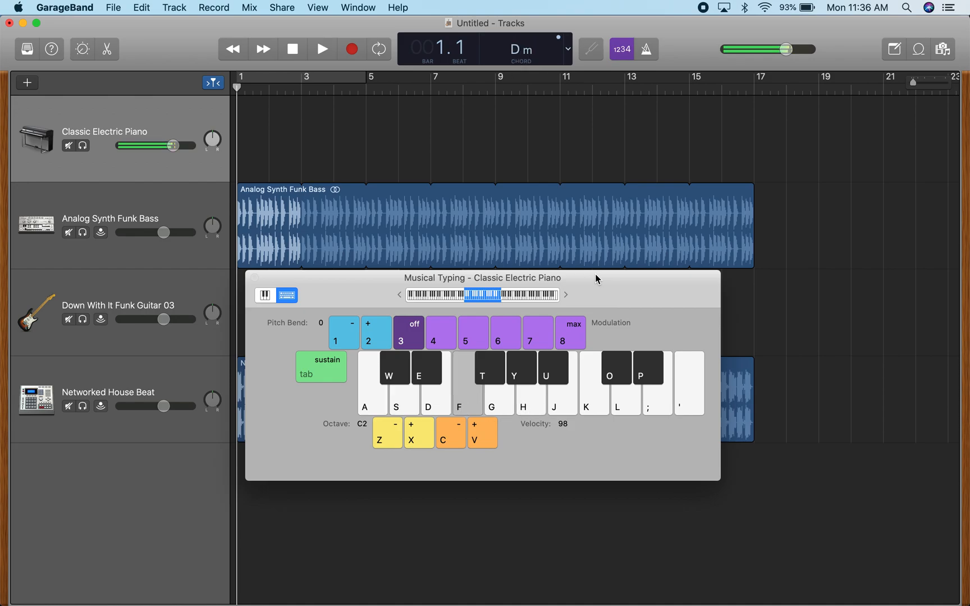
key(s)
key(h)
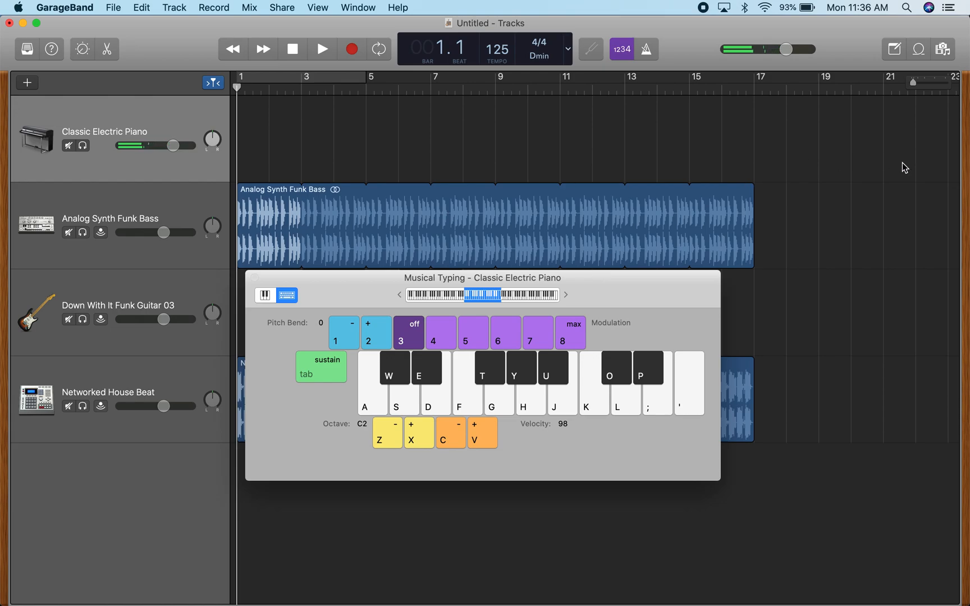
With the count-in kept on, record repeated D minor chords on the Classic Electric Piano track from bar 3 into bar 8, and close Musical Typing.
click(628, 54)
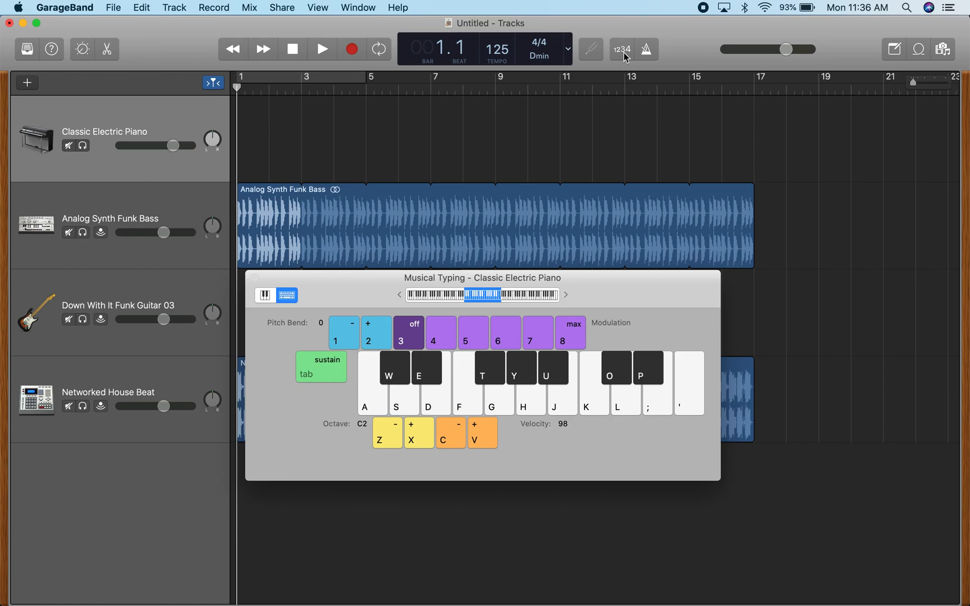
click(627, 57)
click(352, 49)
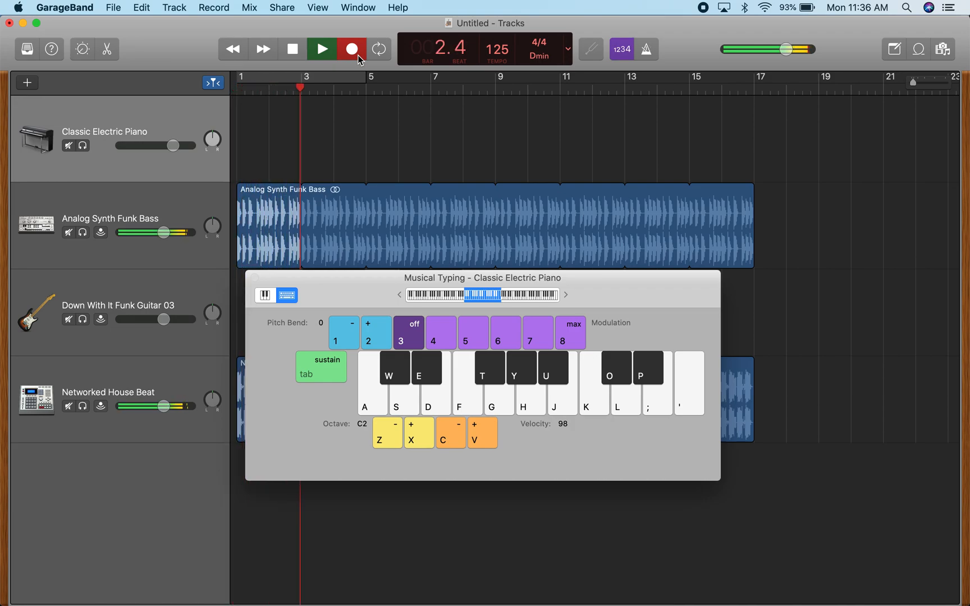
key(s+f+h)
key(s+f+h)
key(s+f+h)
key(s+f+h)
key(s+f+h)
key(s+f+h)
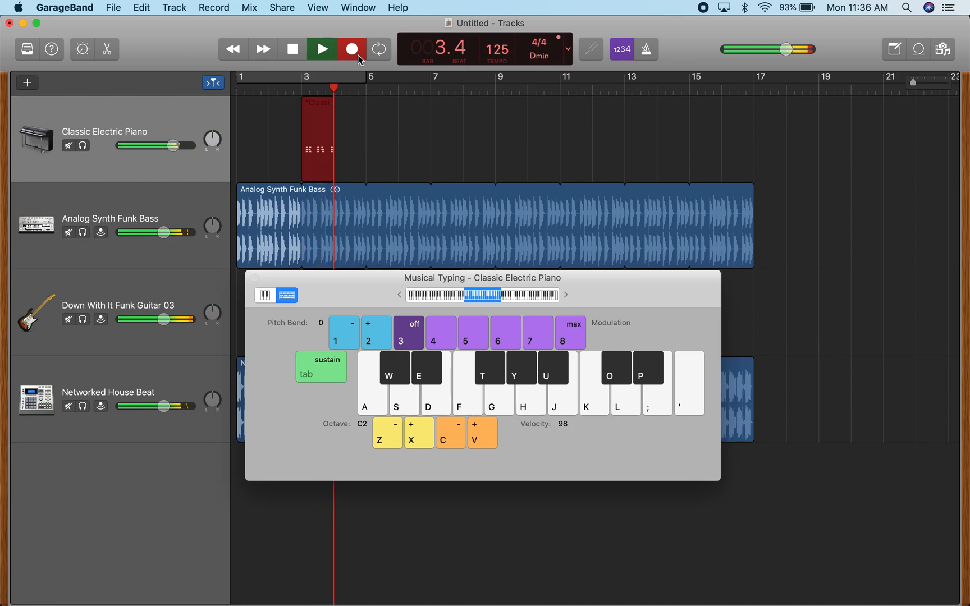
key(s+f+h)
key(s+f+h)
key(s+f+h)
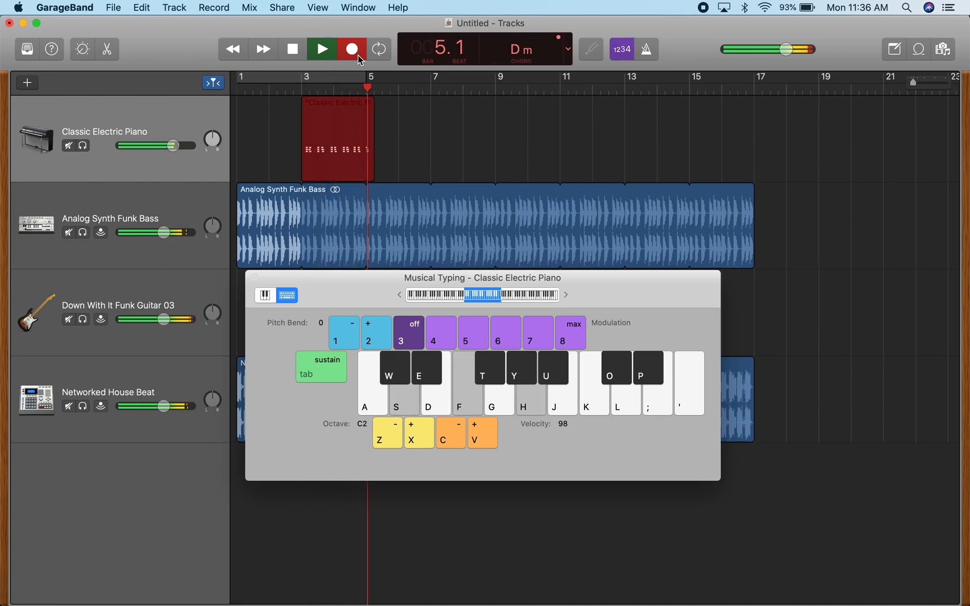
key(s+f+h)
key(s+f+h)
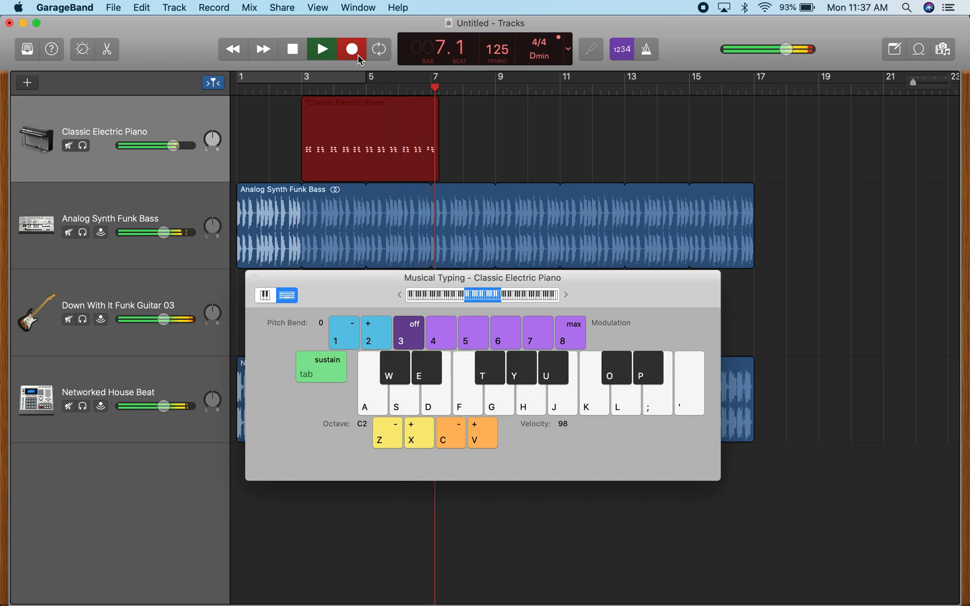
key(s+f+h)
key(s+f+h)
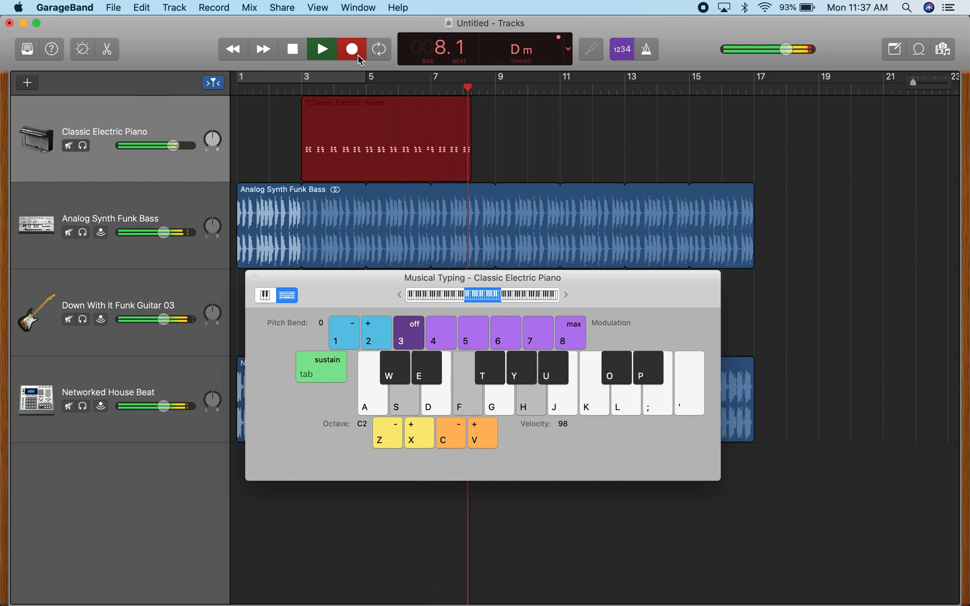
key(space)
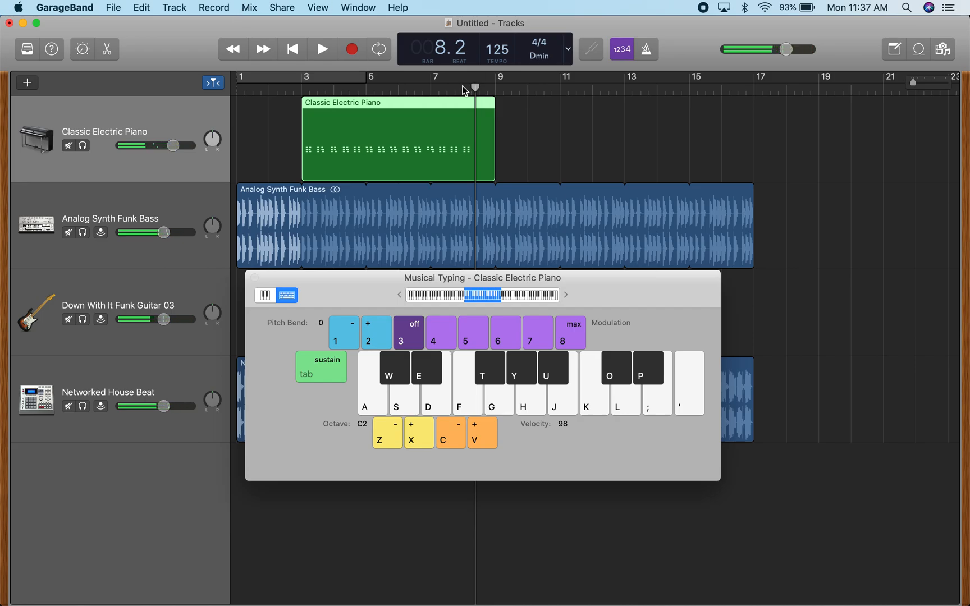
key(super+k)
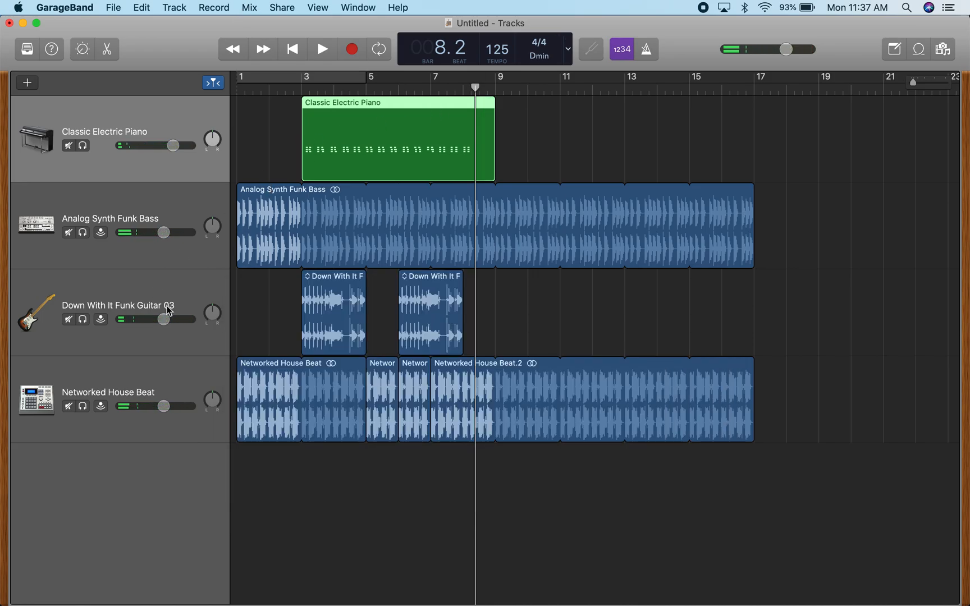
Show the EQ for the Down With It Funk Guitar 03 track and set two deep cuts at about 130 Hz and 450 Hz.
click(114, 287)
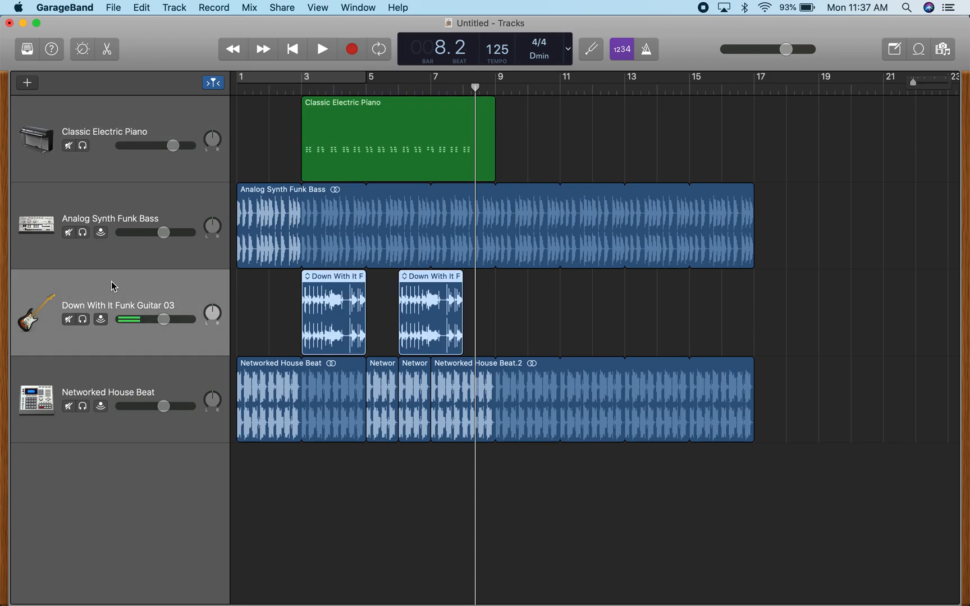
key(b)
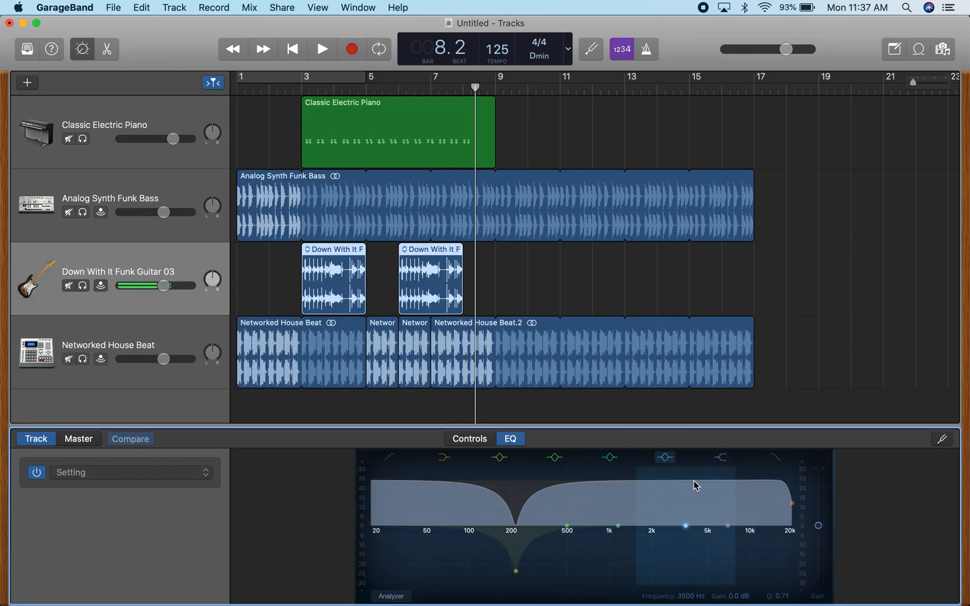
drag(653, 482, 517, 584)
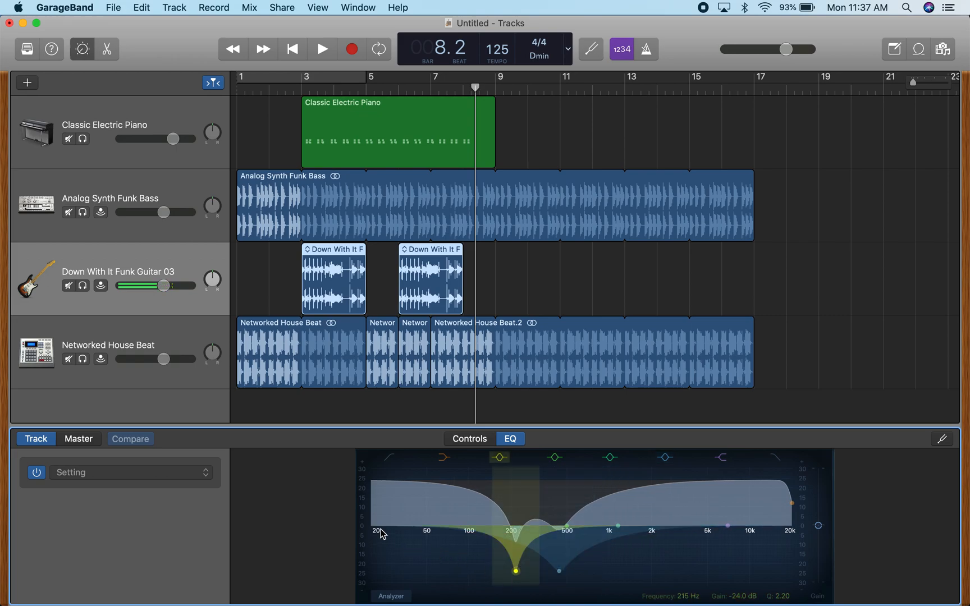
drag(432, 486, 396, 586)
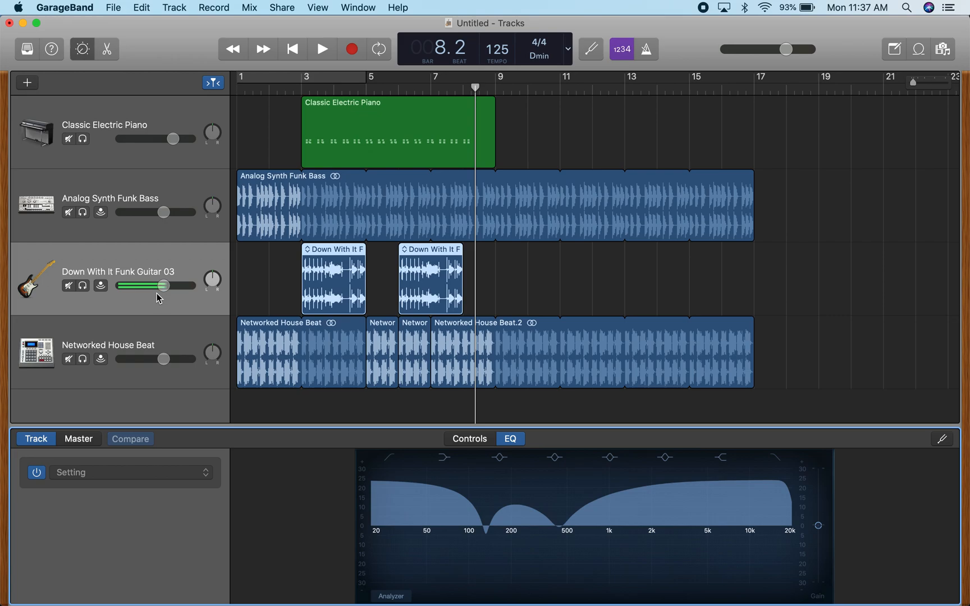
Lower the Down With It Funk Guitar 03 track's volume, fine-tuning it during playback from the project start.
drag(164, 292, 98, 288)
key(Return)
key(space)
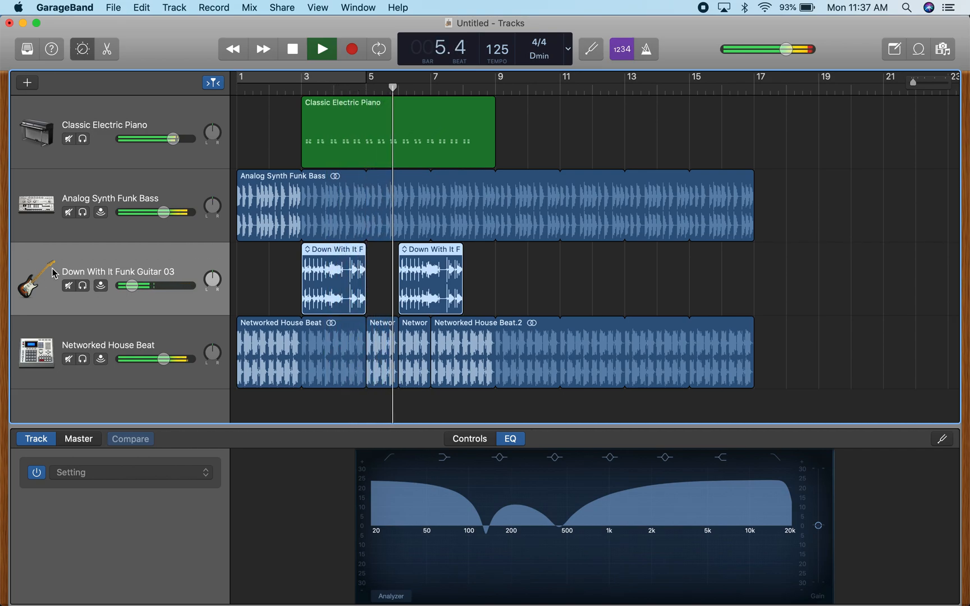
drag(133, 287, 139, 288)
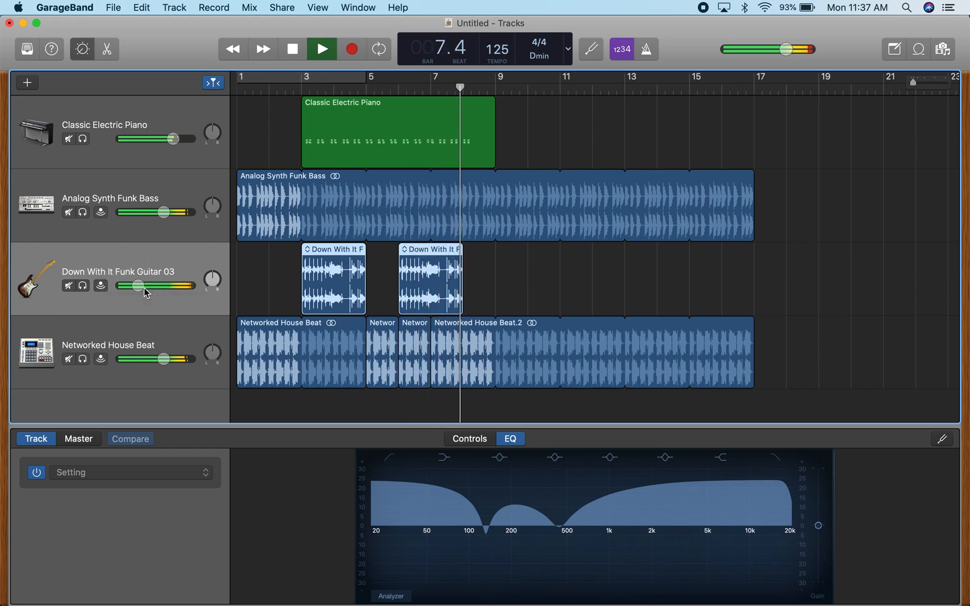
key(space)
Turn on the metronome and play the project from the start through to bar 6.
click(303, 90)
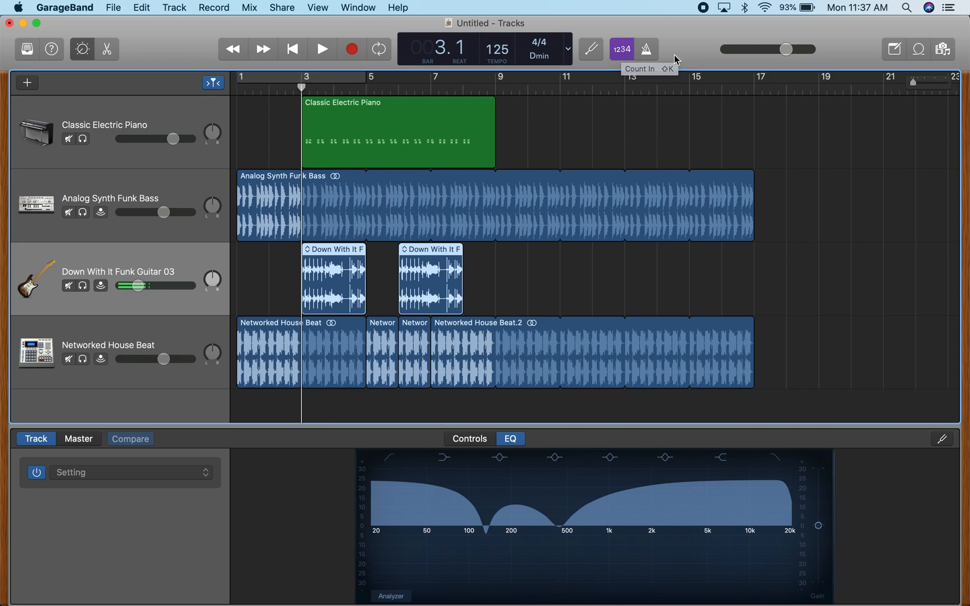
click(648, 51)
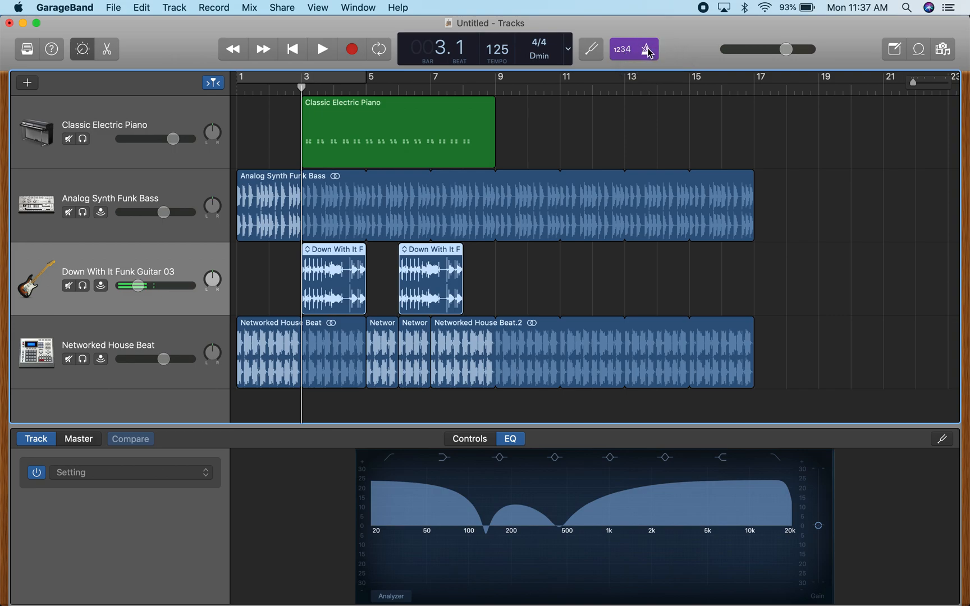
key(Return)
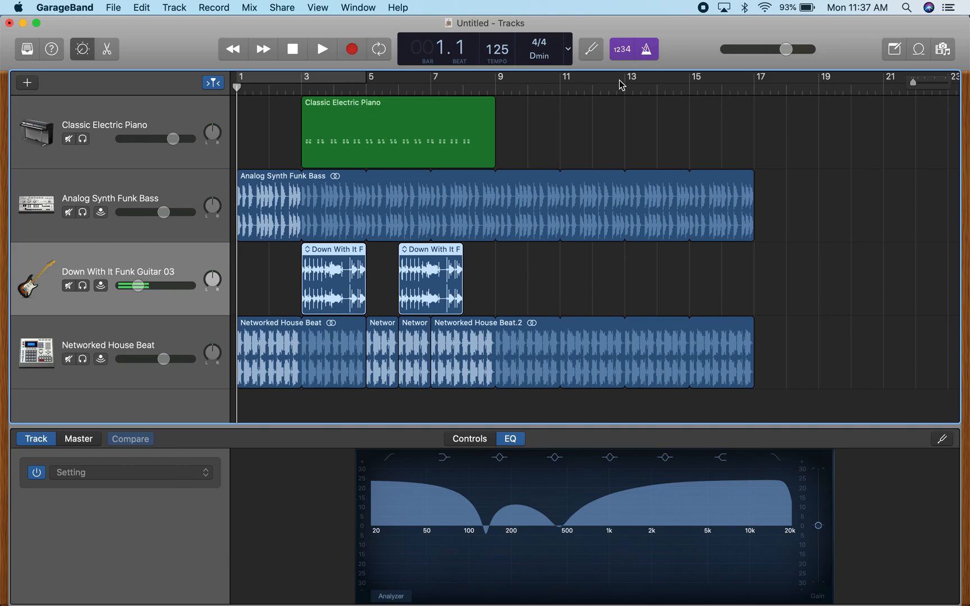
key(space)
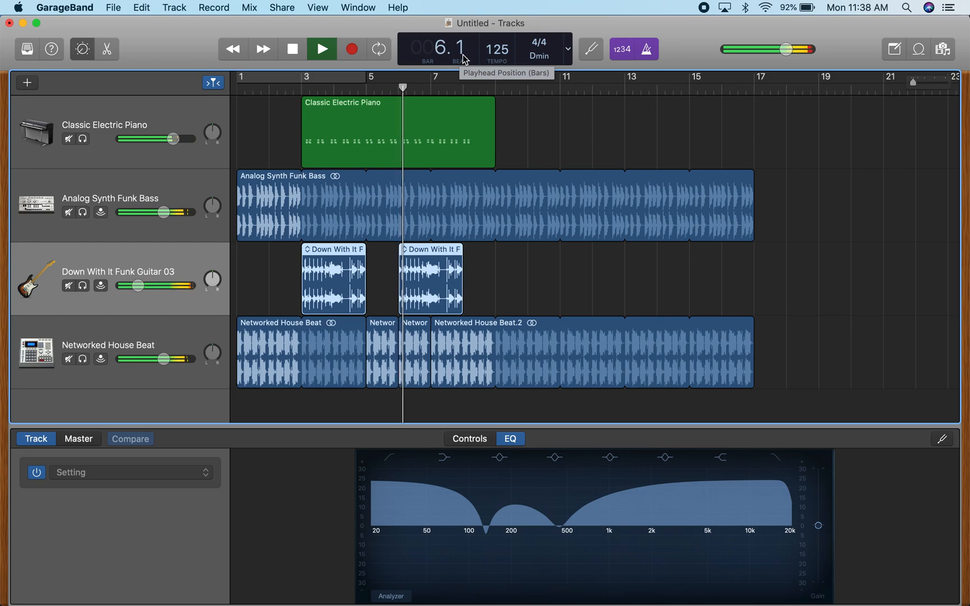
key(space)
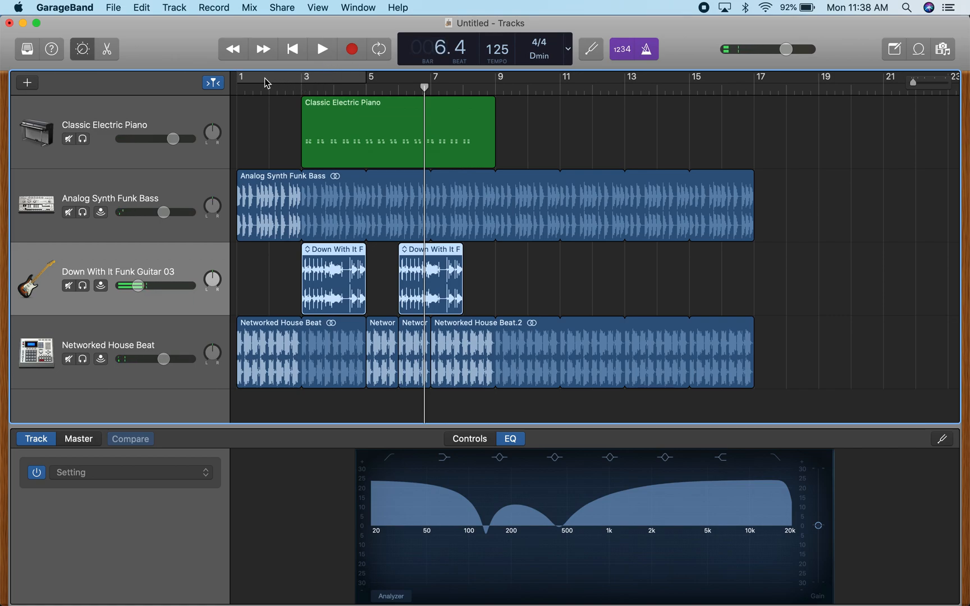
Move both Down With It Funk Guitar regions one bar earlier so they start at bars 2 and 5.
click(913, 83)
drag(914, 83, 917, 85)
scroll(331, 123, left, 3)
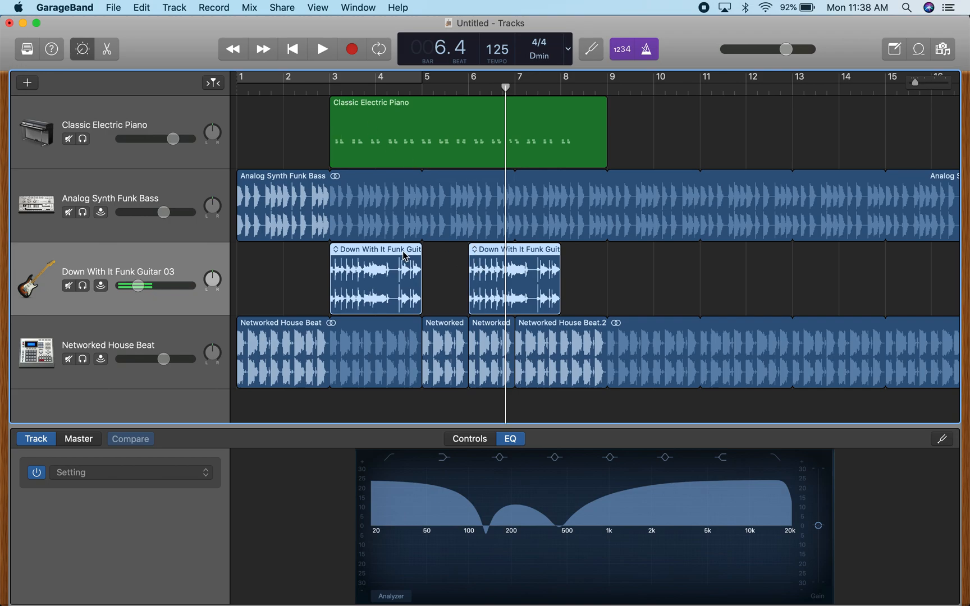
drag(359, 250, 314, 251)
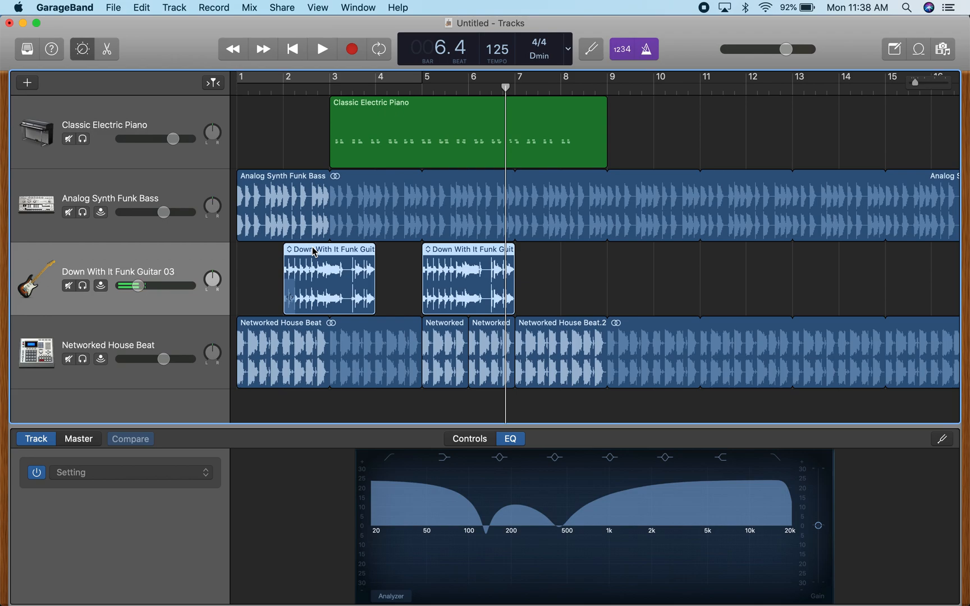
mouse_move(314, 252)
mouse_down()
mouse_move(327, 252)
mouse_move(310, 251)
mouse_up()
Play the first two bars from the project start and raise the guitar track's volume slightly.
key(Return)
key(space)
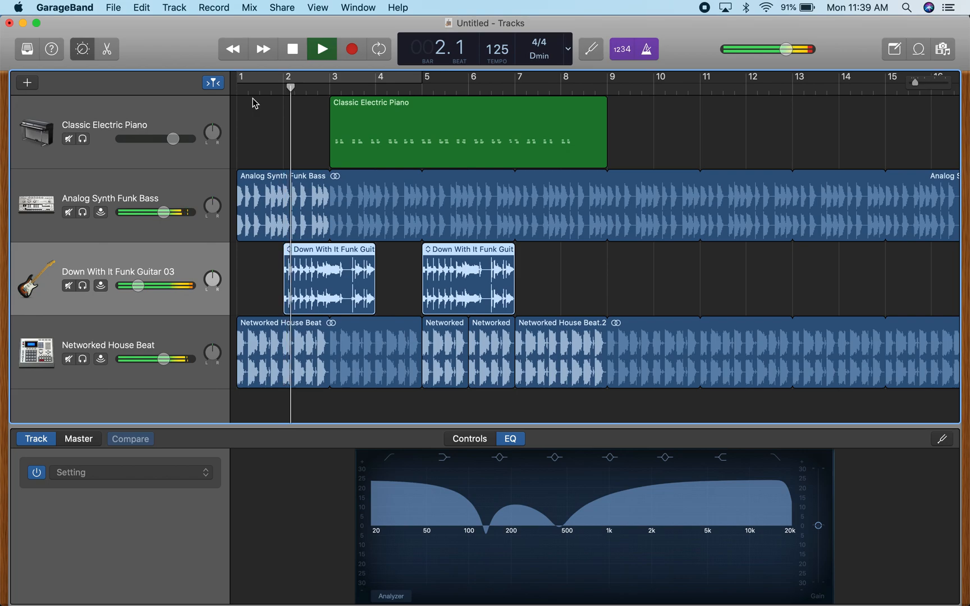
key(space)
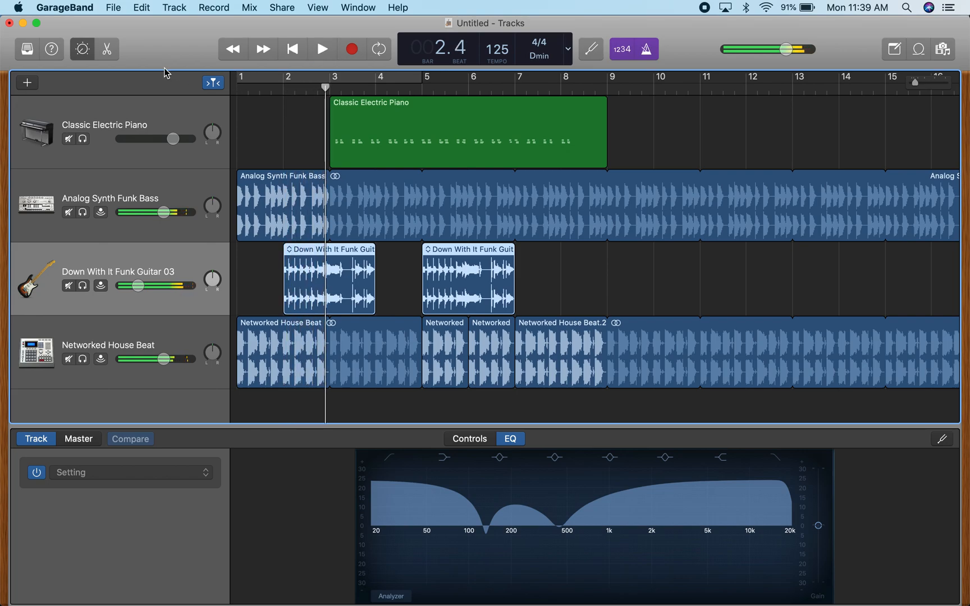
drag(137, 286, 140, 285)
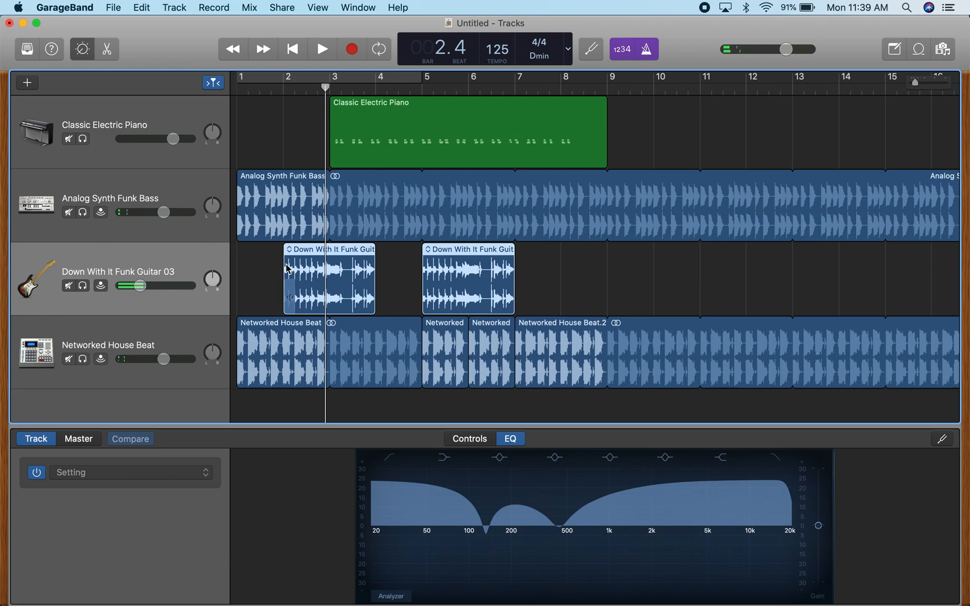
Shift both guitar regions one beat later, play the opening bars to hear the offset, and return to the project start.
drag(285, 269, 301, 273)
key(Return)
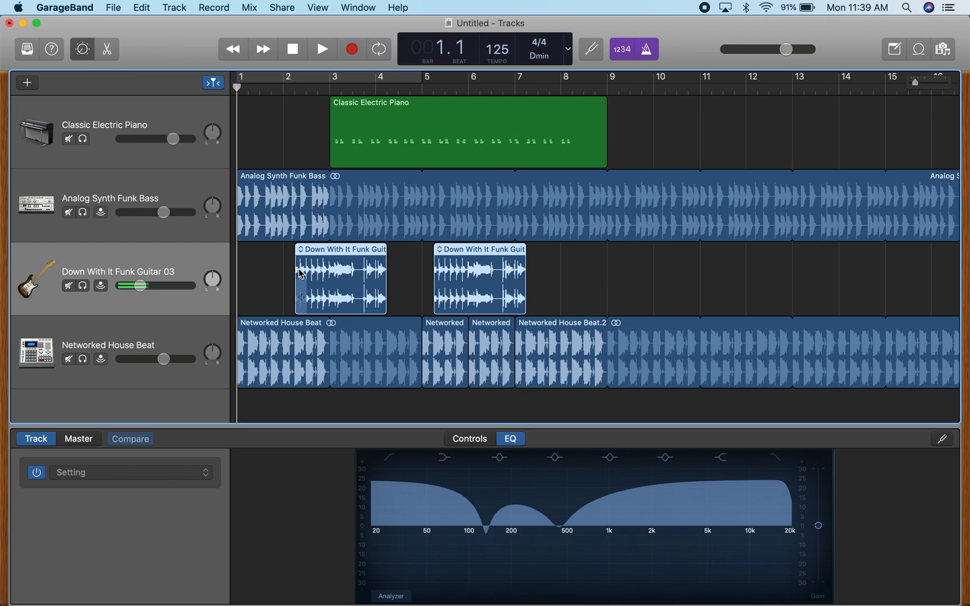
key(space)
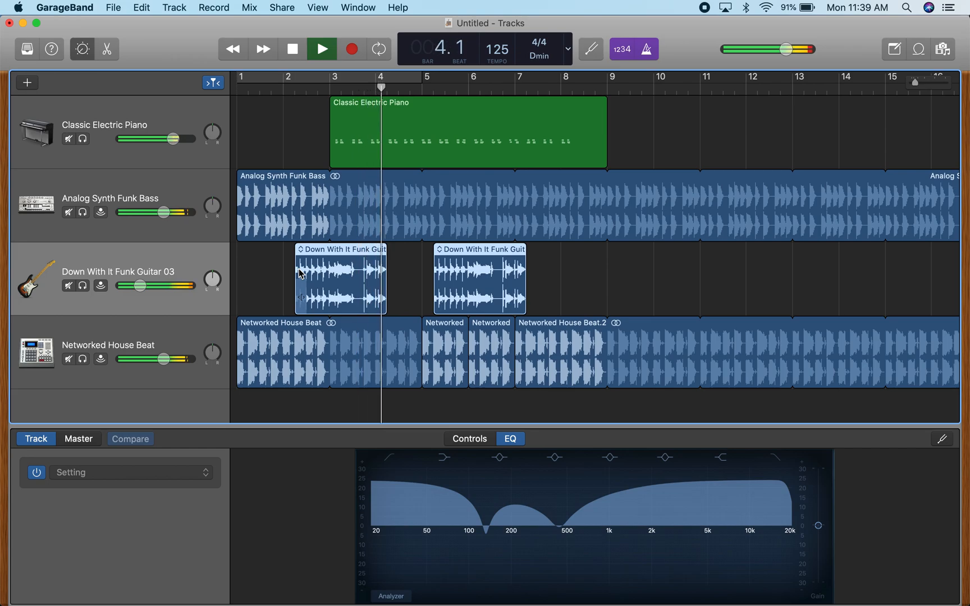
key(space)
key(Return)
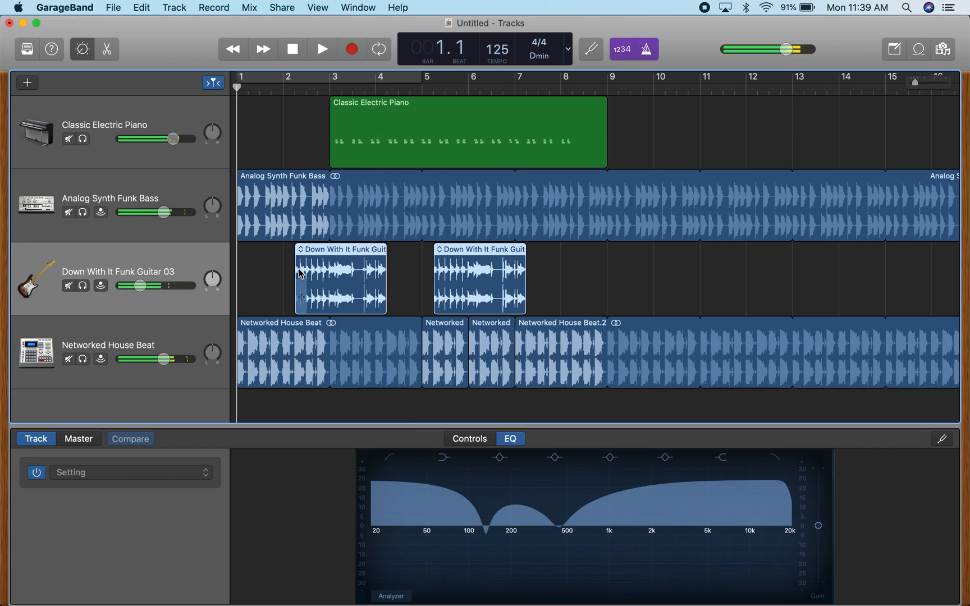
Try both guitar regions half a beat earlier in playback, and realign them with bars 2 and 5.
drag(334, 257, 329, 257)
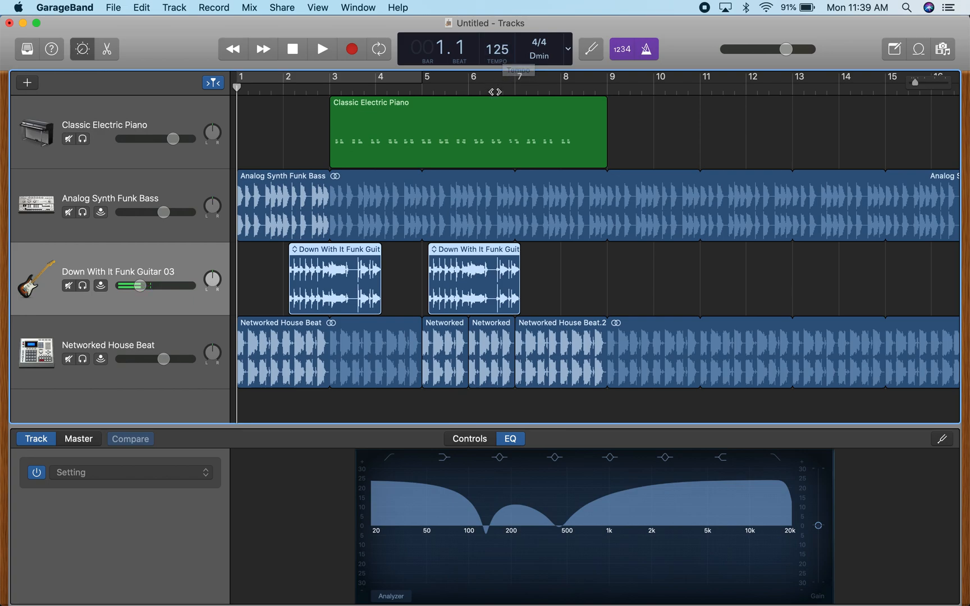
key(space)
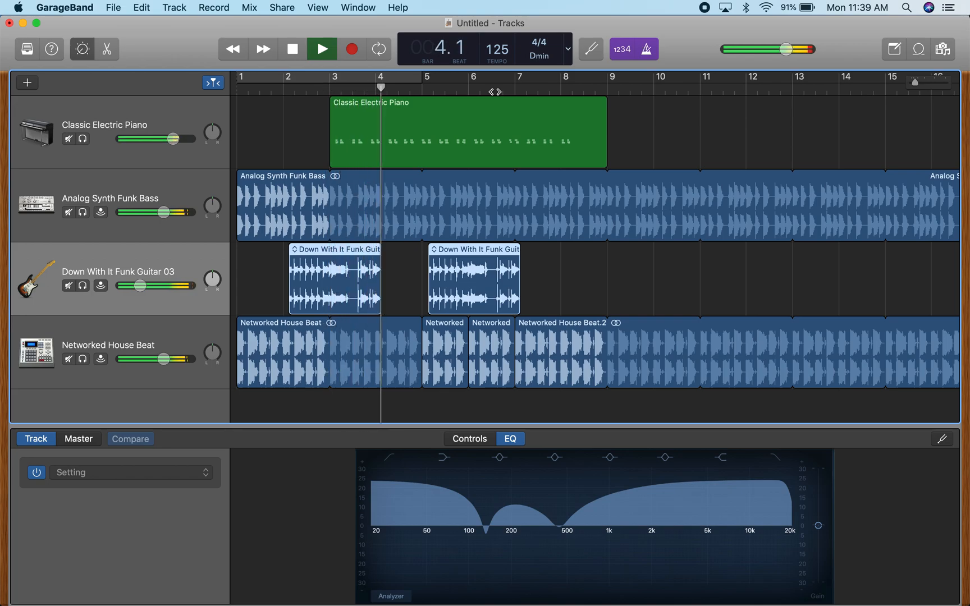
key(space)
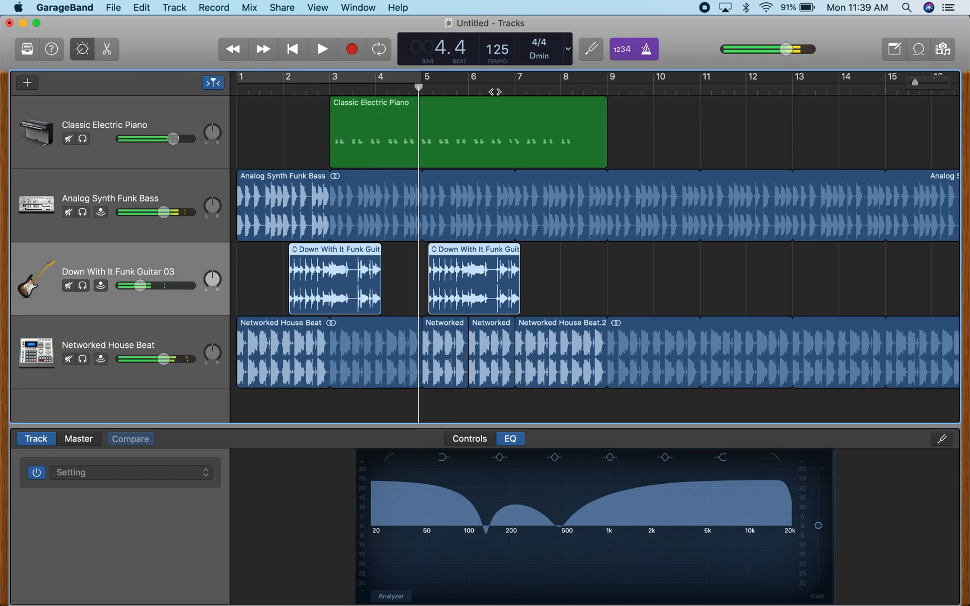
drag(332, 276, 325, 275)
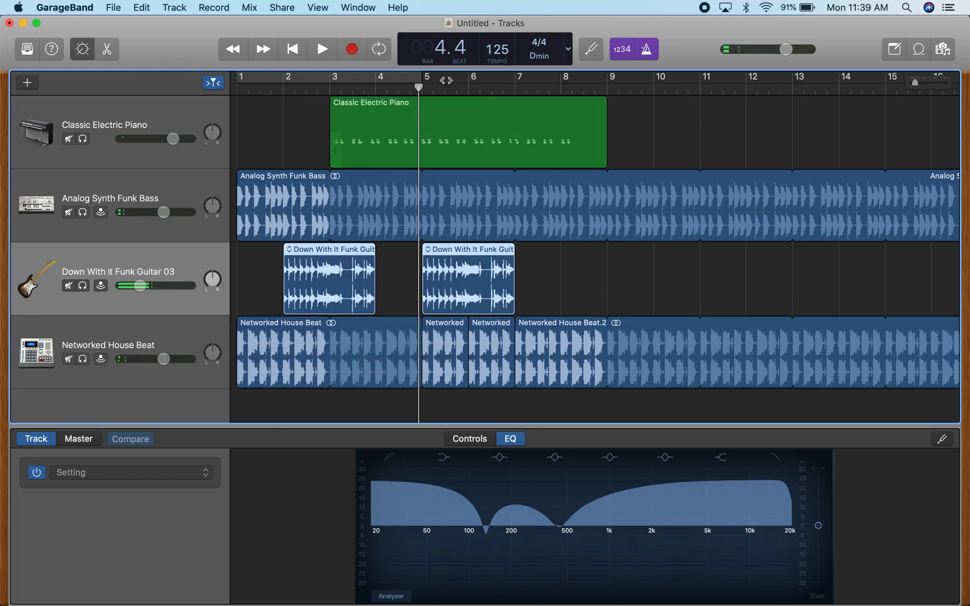
Set the project tempo to 85 and play the project at that speed until bar 6.
double_click(500, 49)
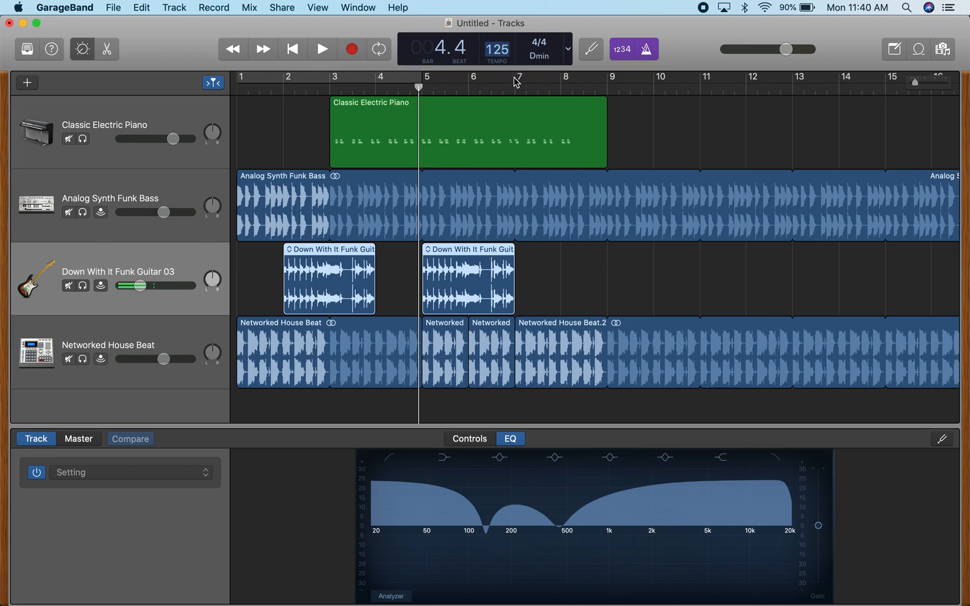
text(85)
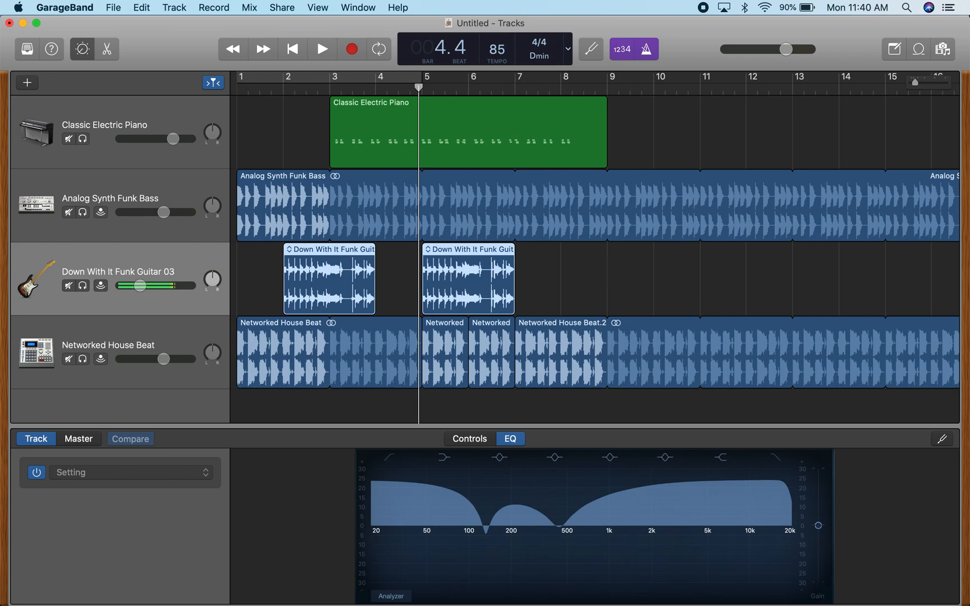
key(Return)
key(space)
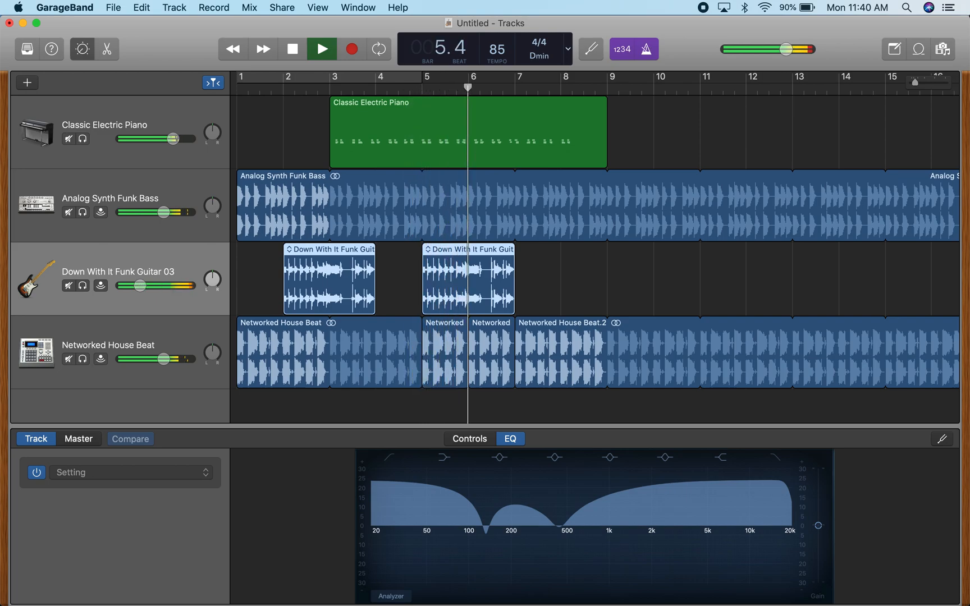
key(space)
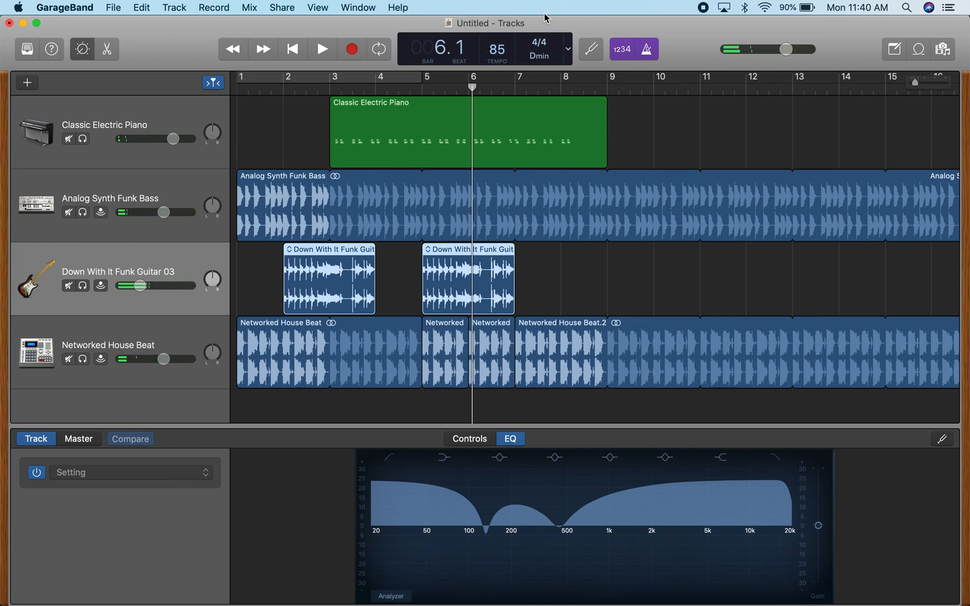
Set the project tempo to 98 and play the project at that speed until bar 4.
double_click(497, 49)
text(98)
key(Return)
key(space)
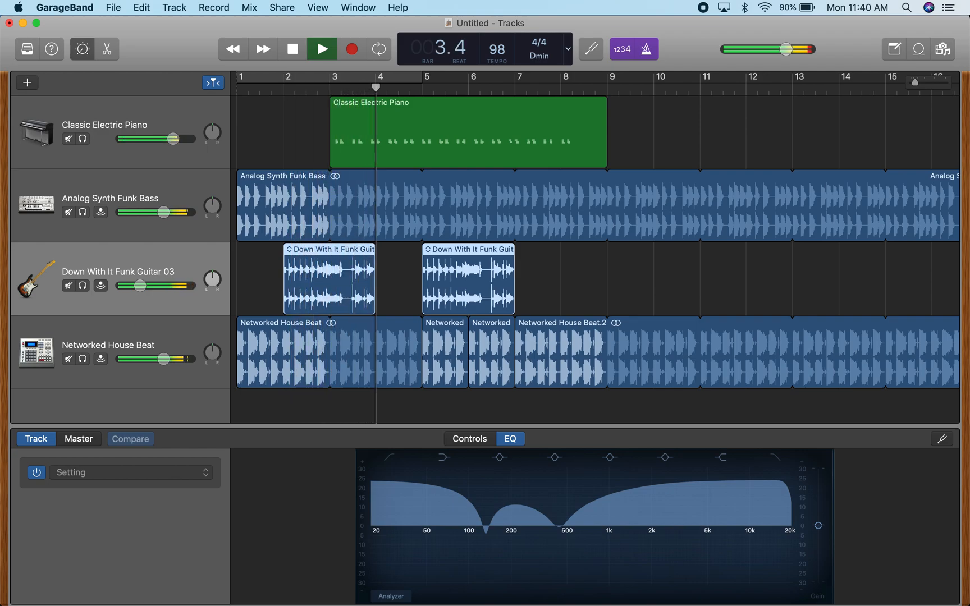
key(space)
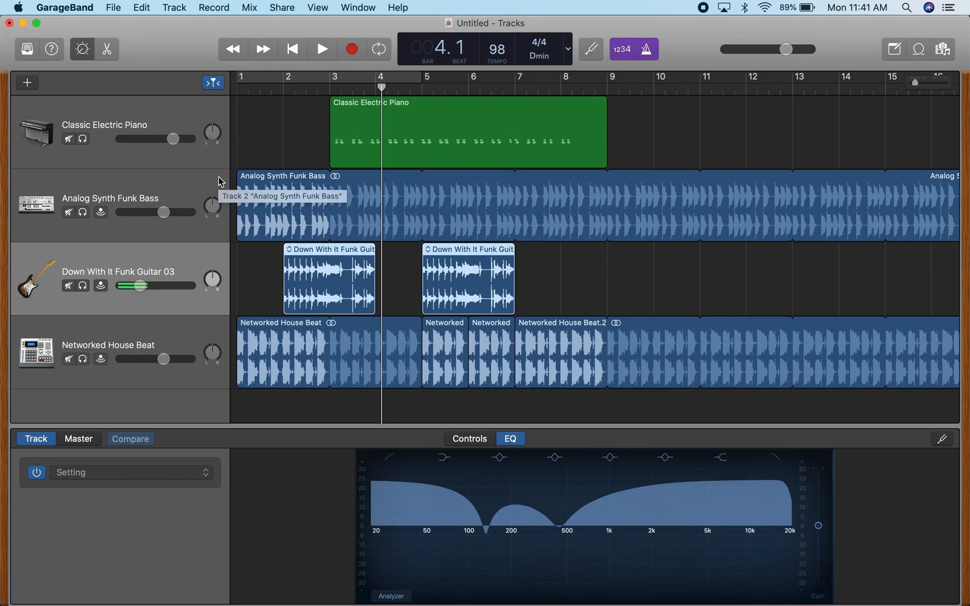
Turn on the cycle area, shorten it to cover bars 1 and 2, and play the loop from the project start until it repeats.
click(380, 54)
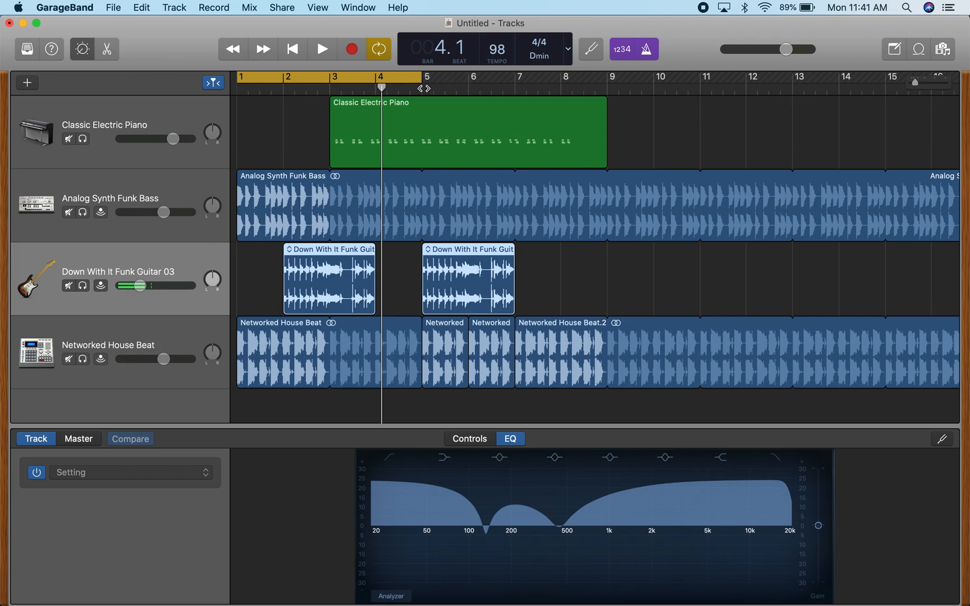
drag(420, 75, 332, 70)
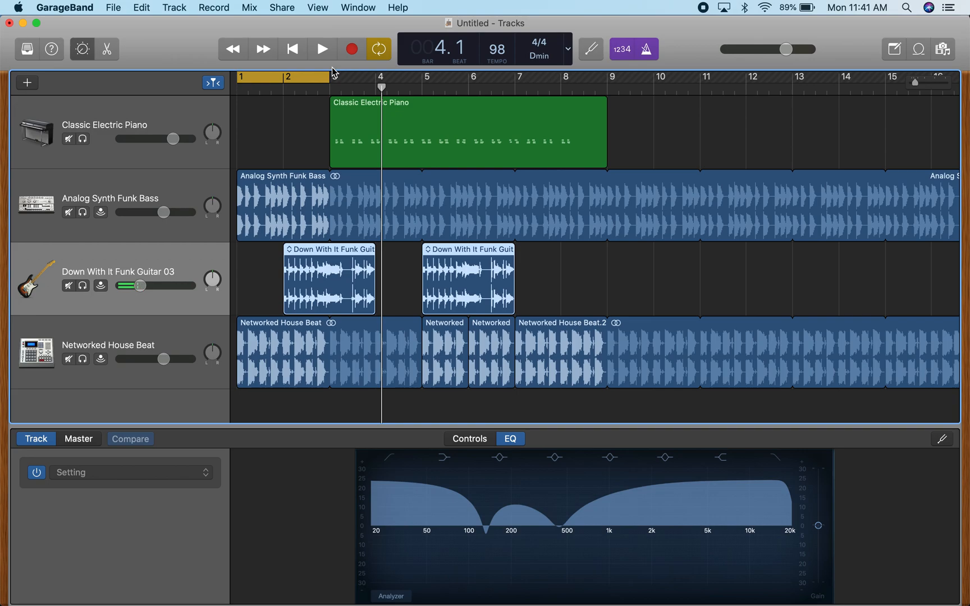
key(Return)
key(space)
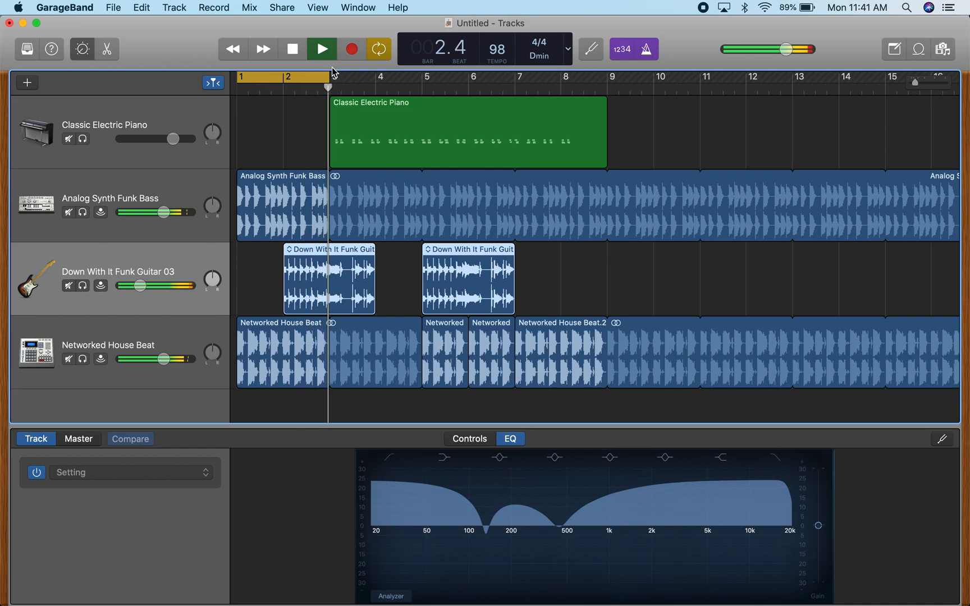
key(space)
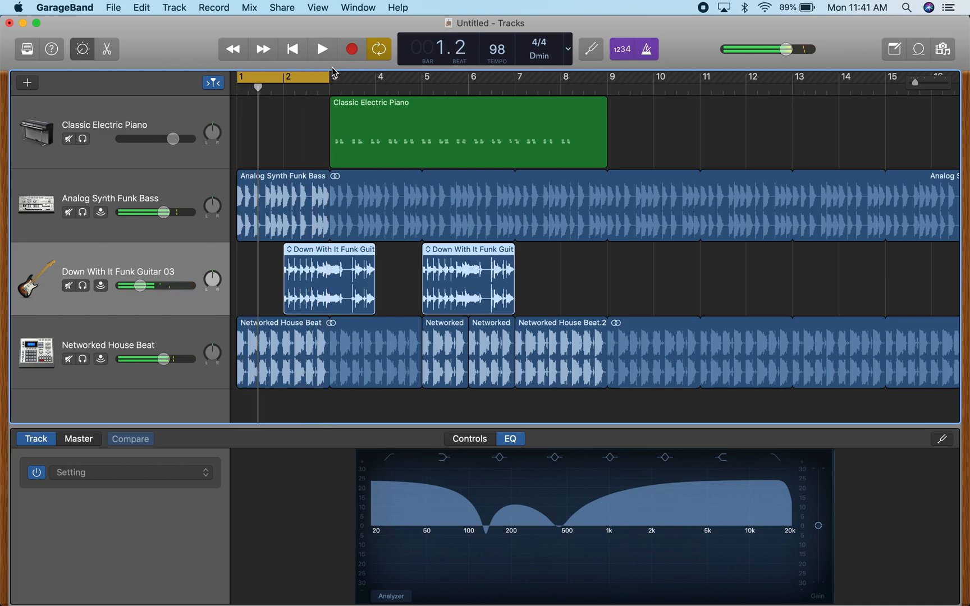